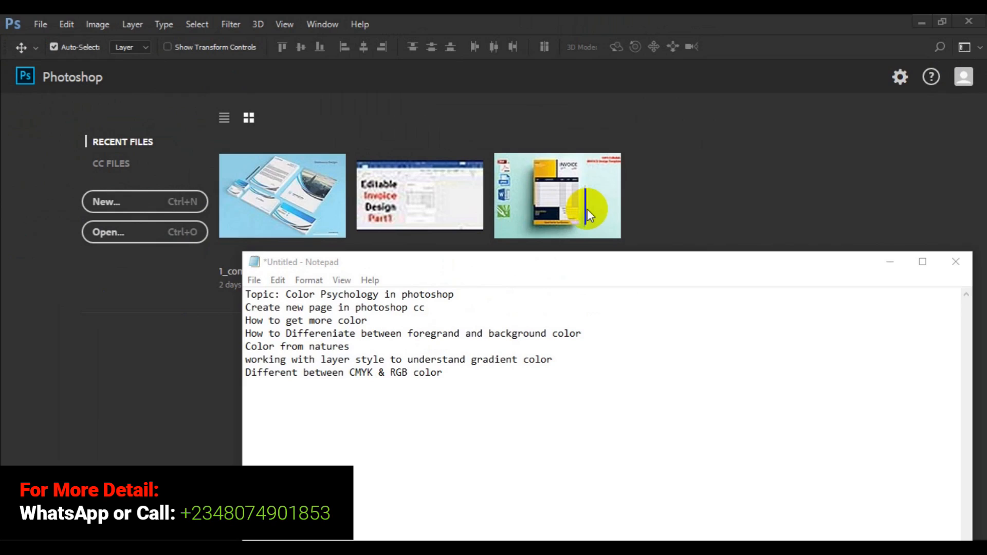
Step: Minimize the Notepad topic list and start creating a new document in Photoshop
click(905, 262)
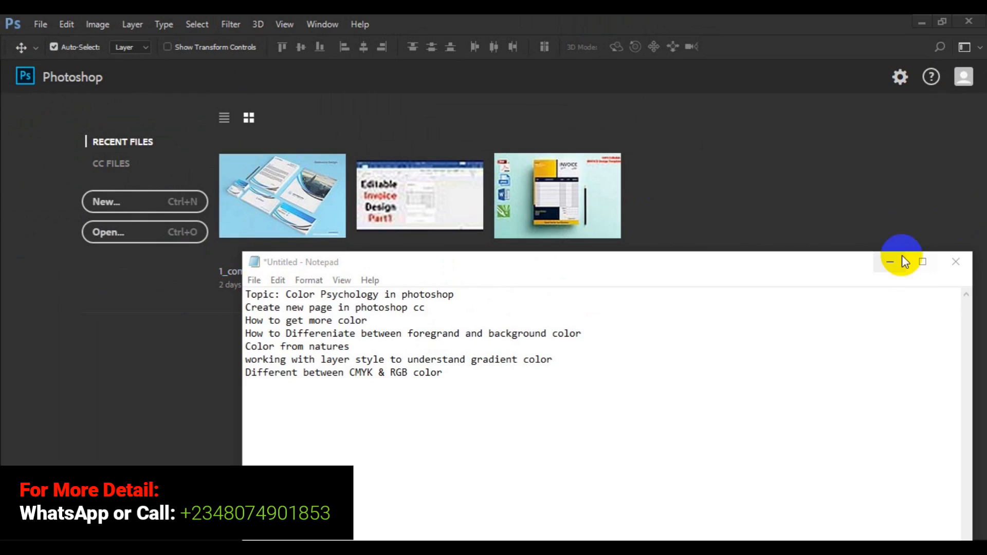
click(886, 261)
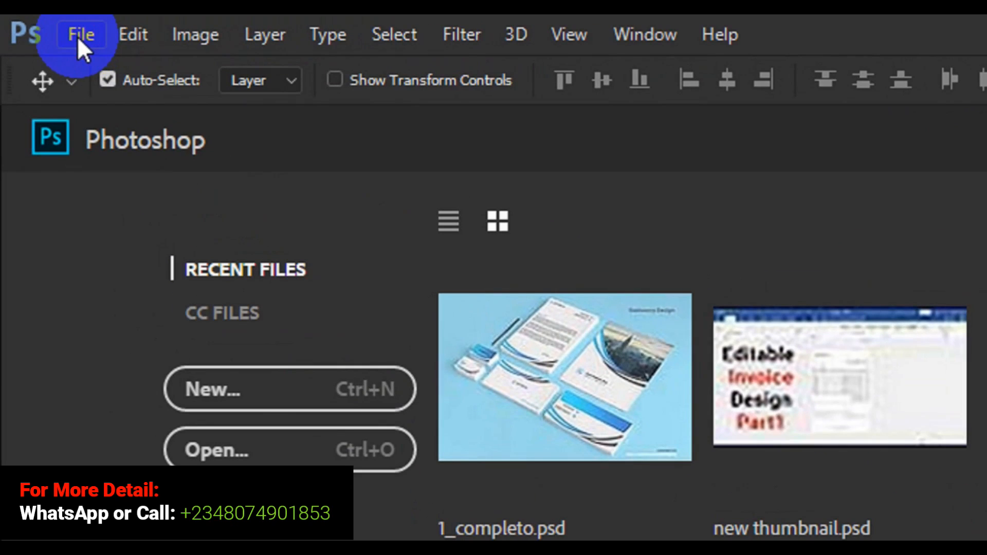
click(78, 35)
click(95, 63)
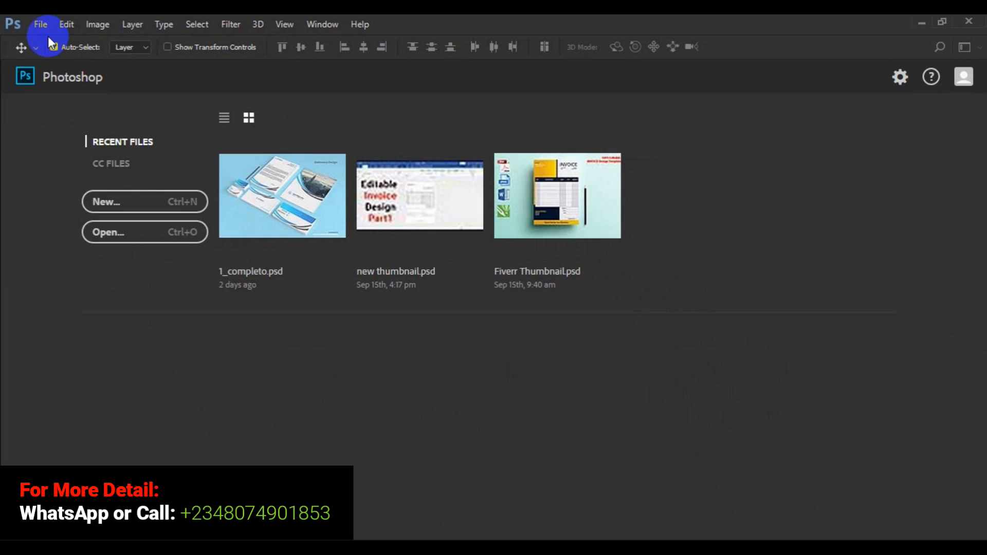
key(ctrl+n)
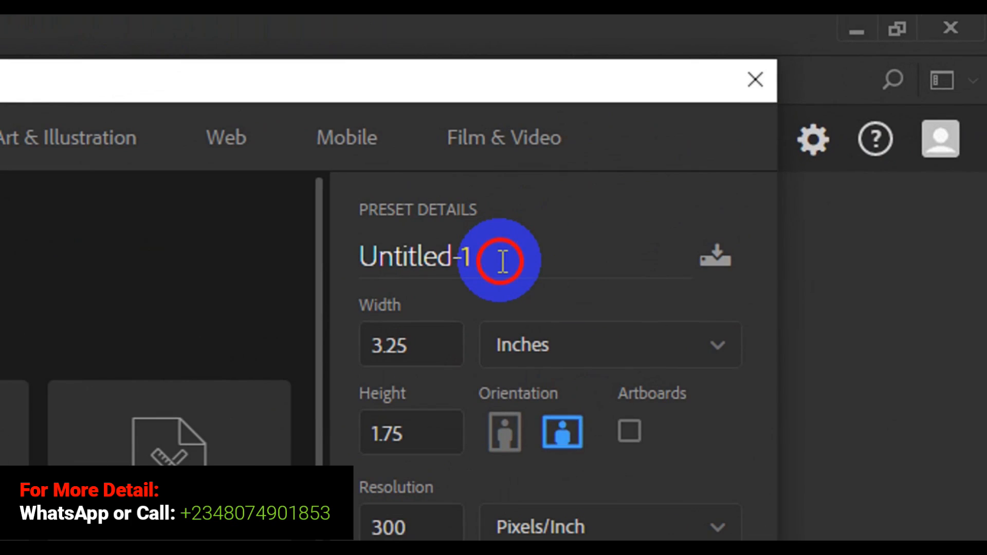
Step: Name the new document "Color Pyschology"
click(503, 262)
triple_click(503, 261)
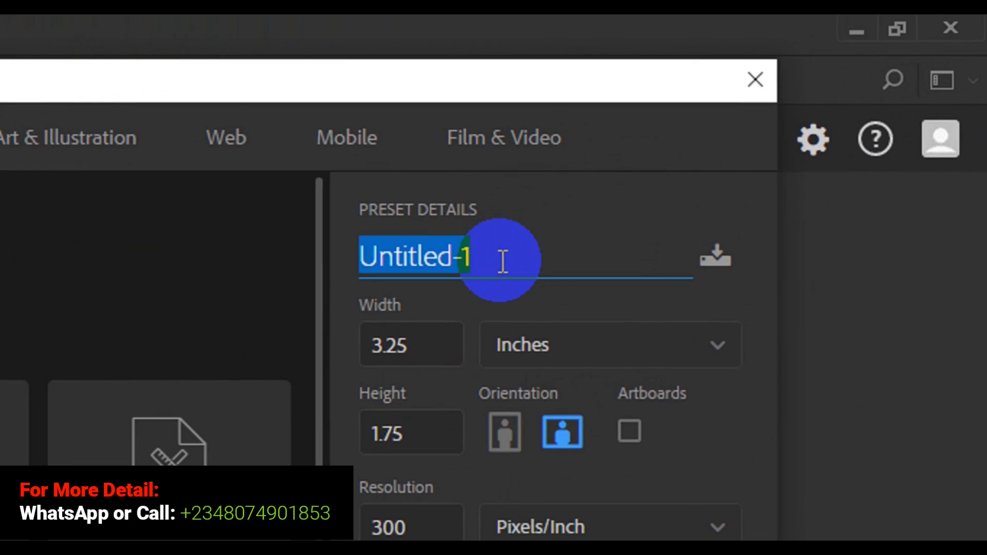
click(502, 261)
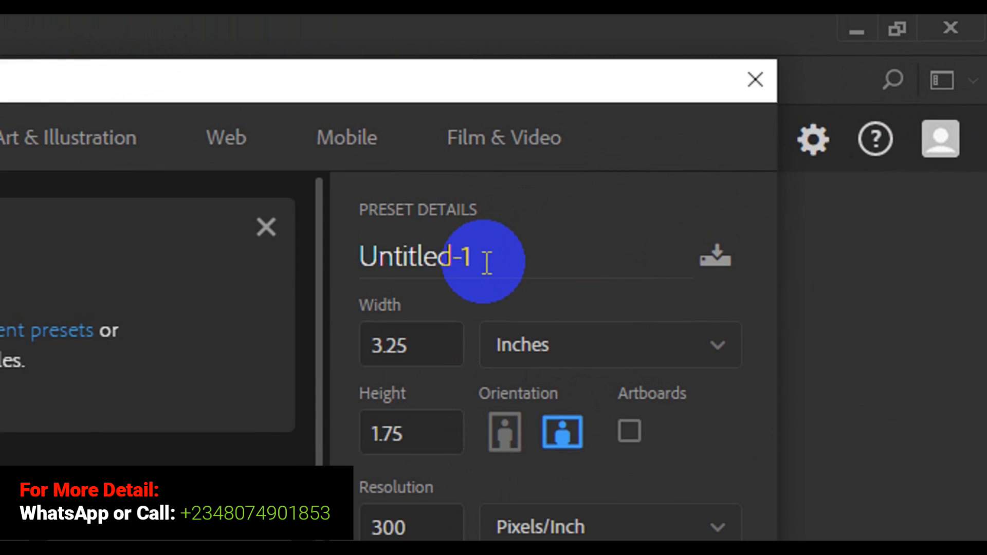
double_click(487, 264)
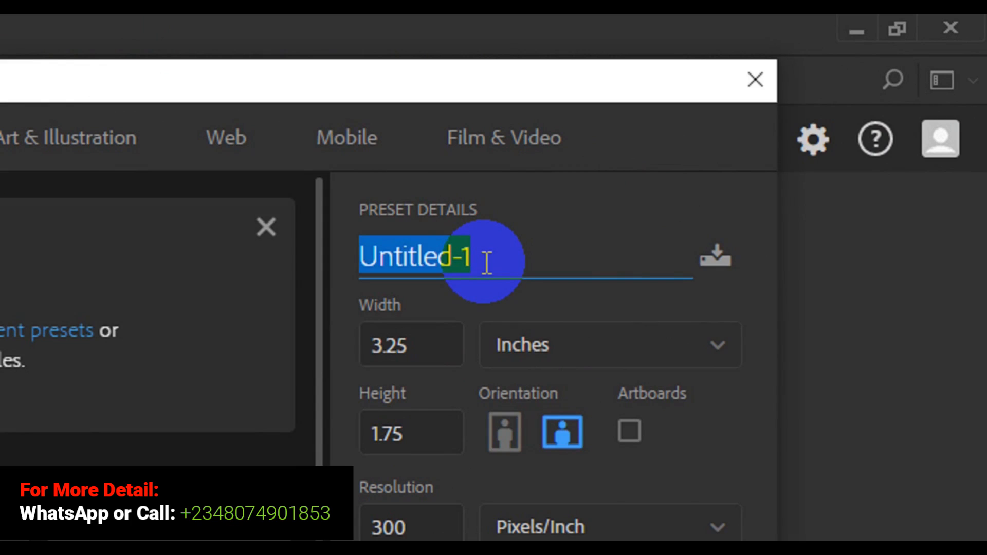
text(C)
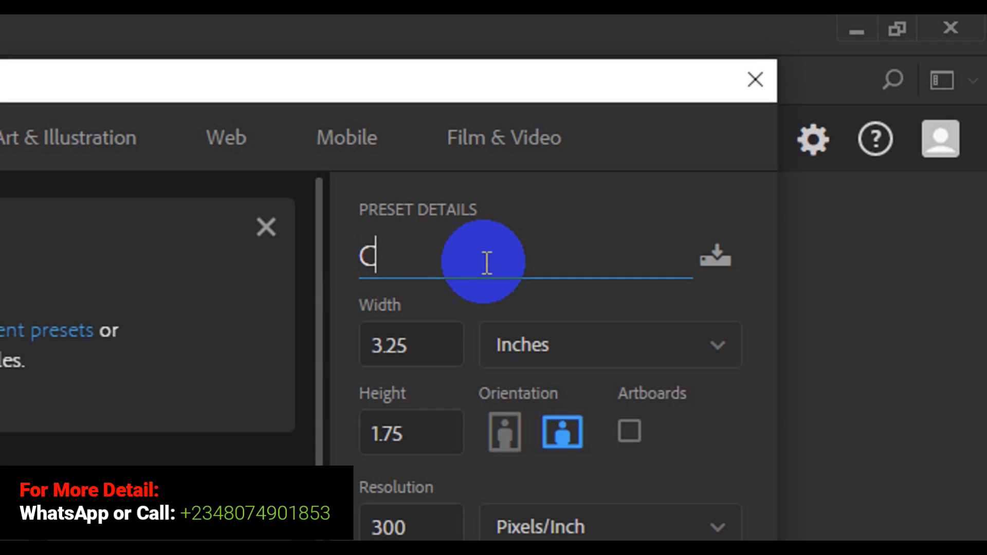
text(olor)
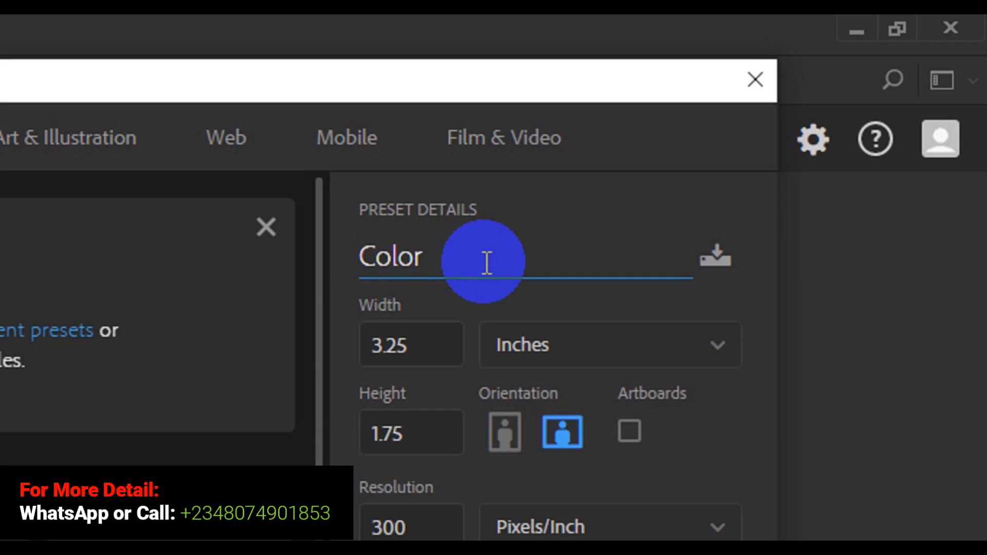
text( Pysc)
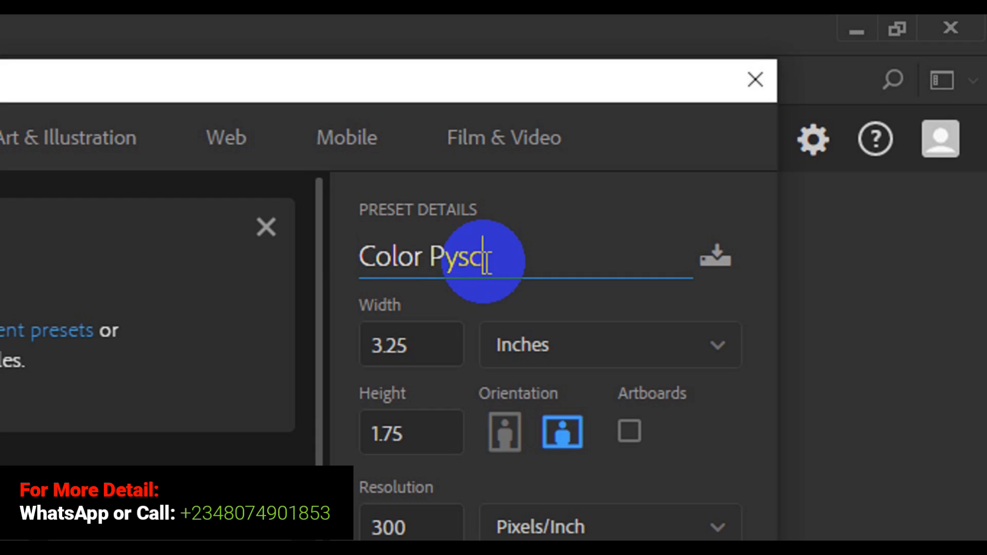
text(hology)
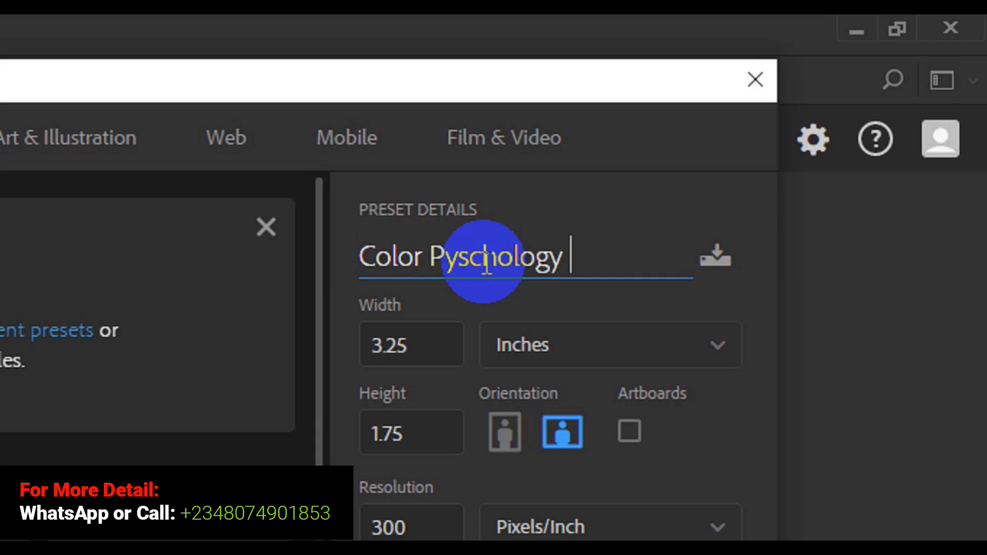
Step: Set the new document's unit to pixels, with a width of 1920 and a height of 1080
click(586, 376)
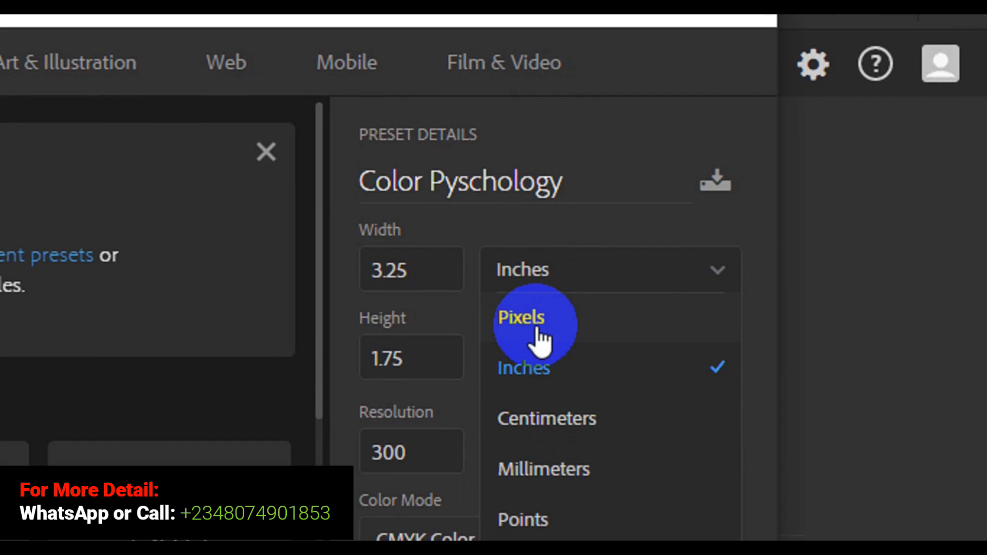
click(538, 329)
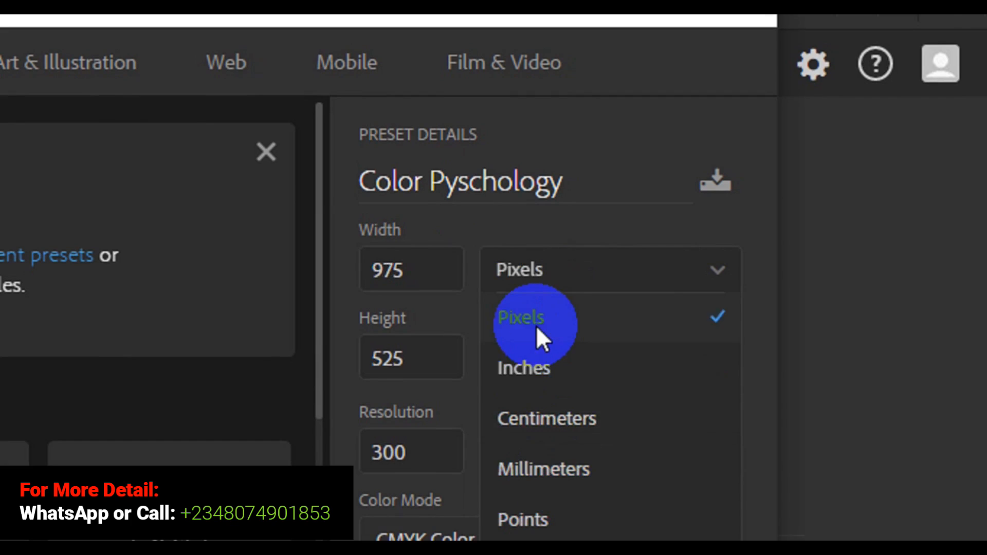
double_click(430, 279)
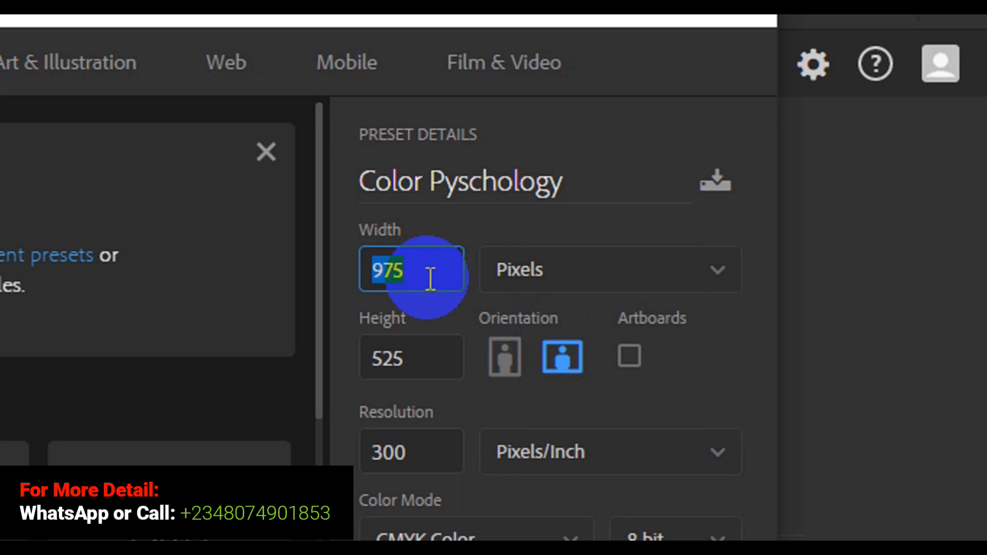
text(1)
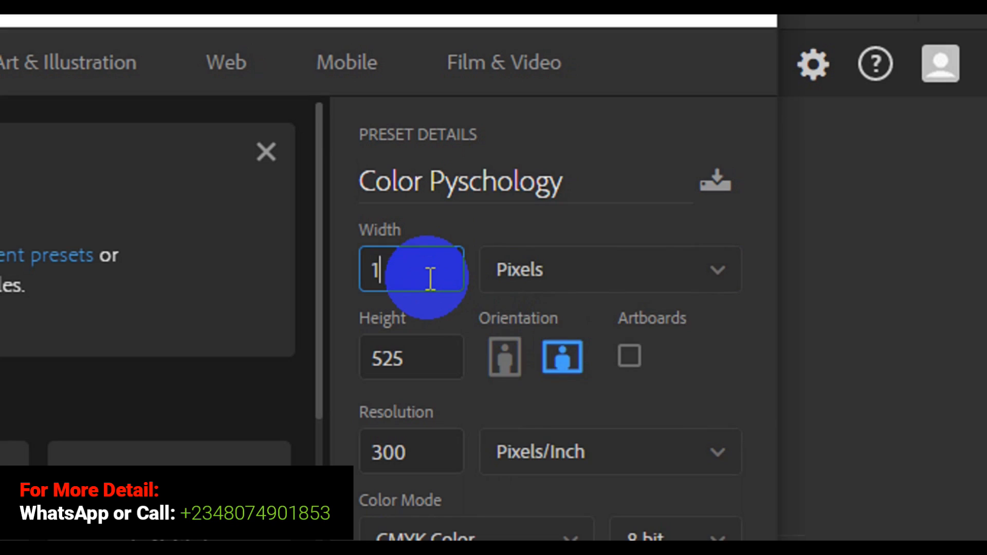
text(920)
click(402, 362)
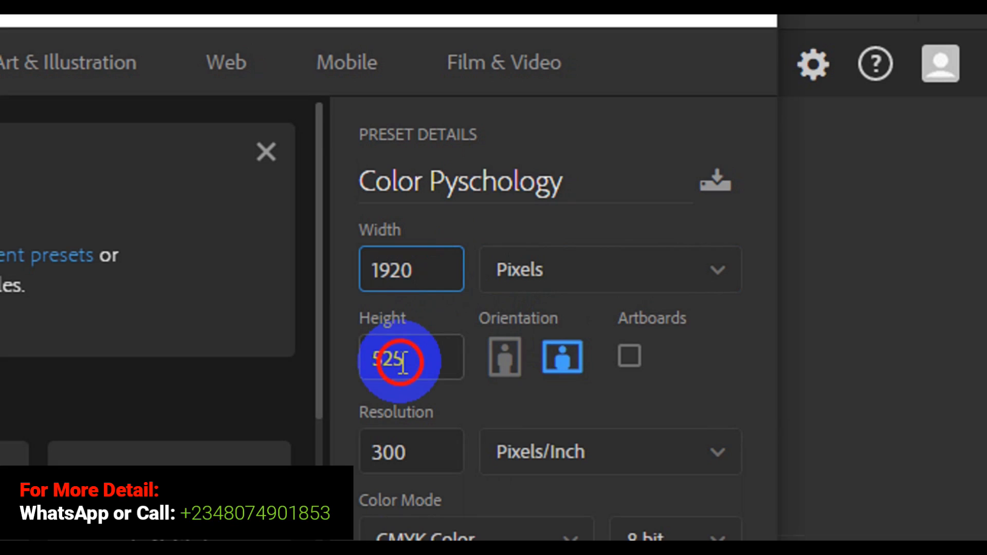
double_click(404, 362)
text(1)
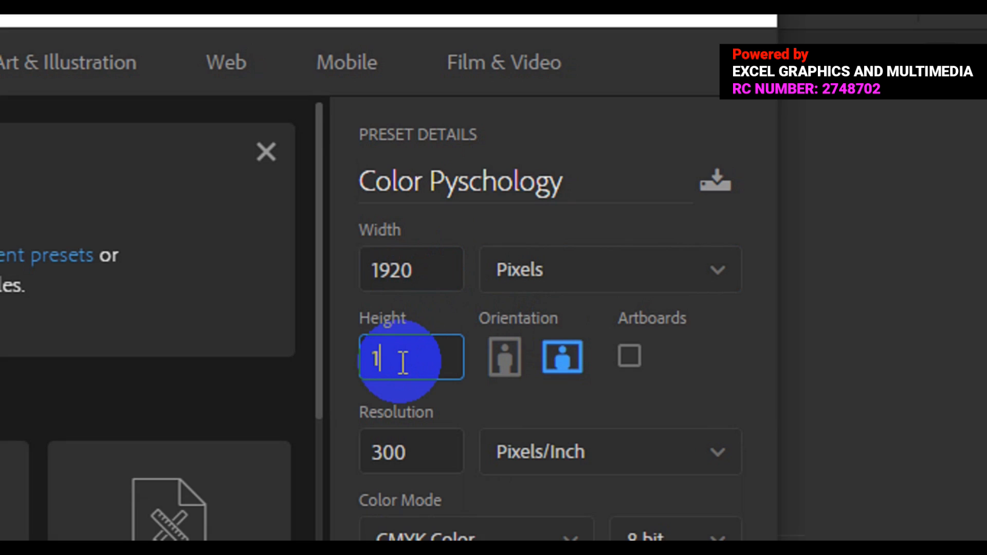
text(080)
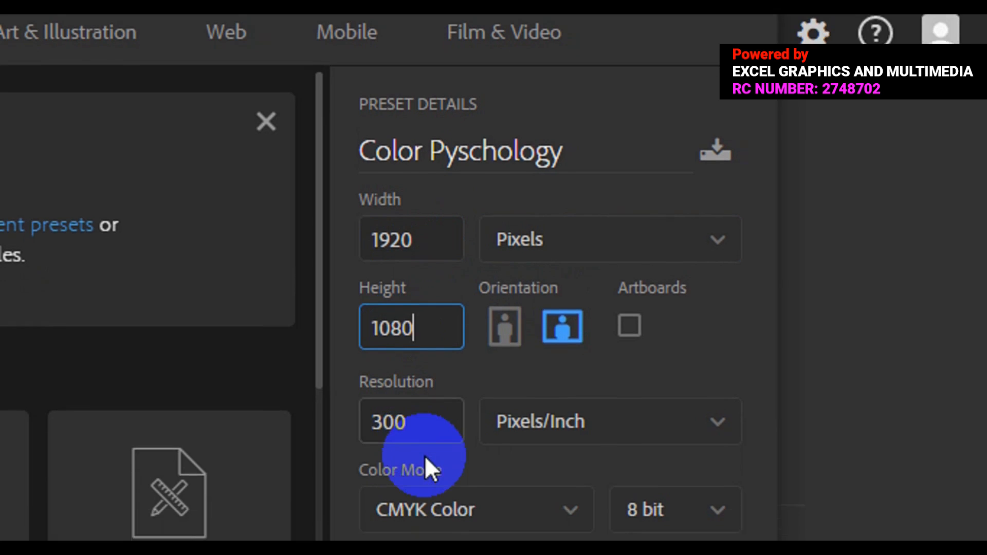
Step: Examine the resolution value, the Background Contents choices and the background color picker, and dismiss the picker
click(422, 456)
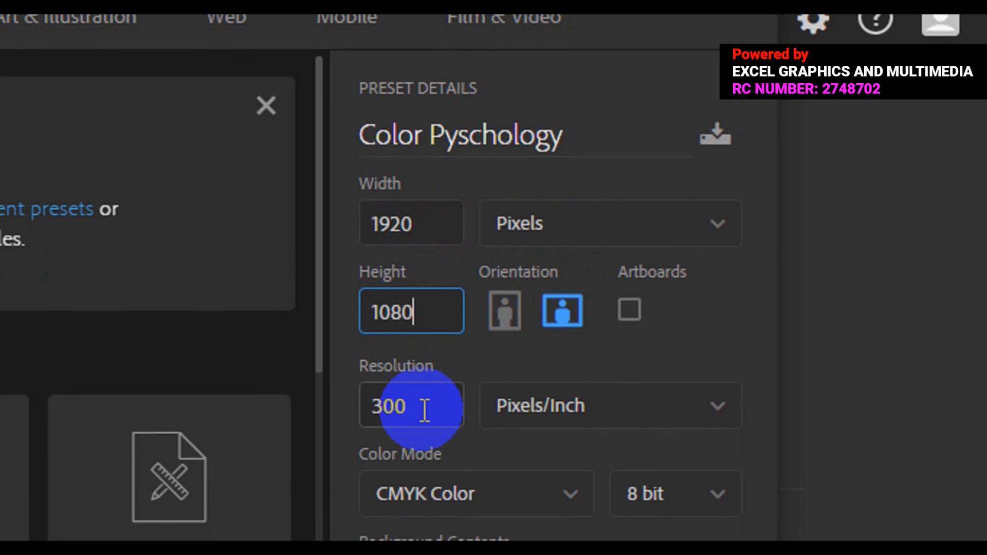
click(425, 410)
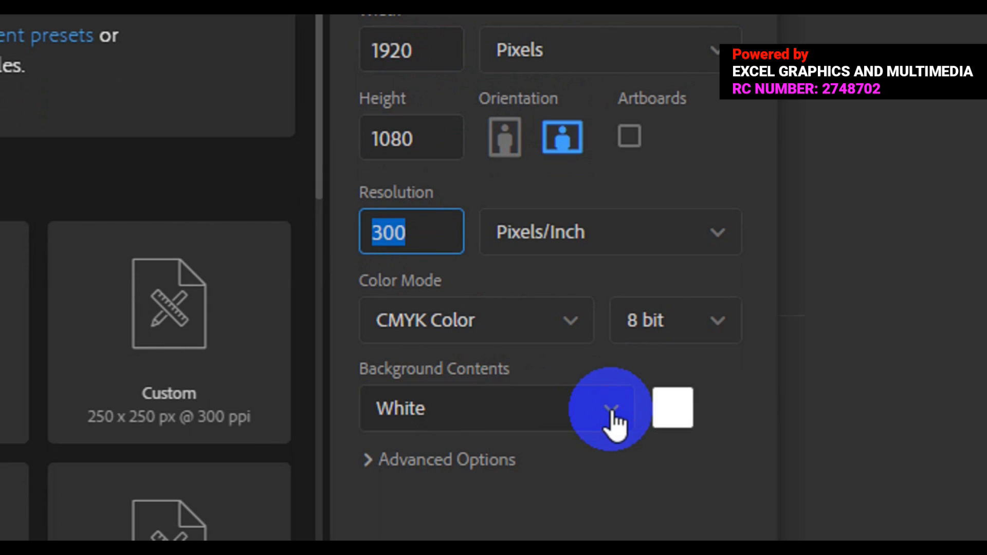
click(612, 411)
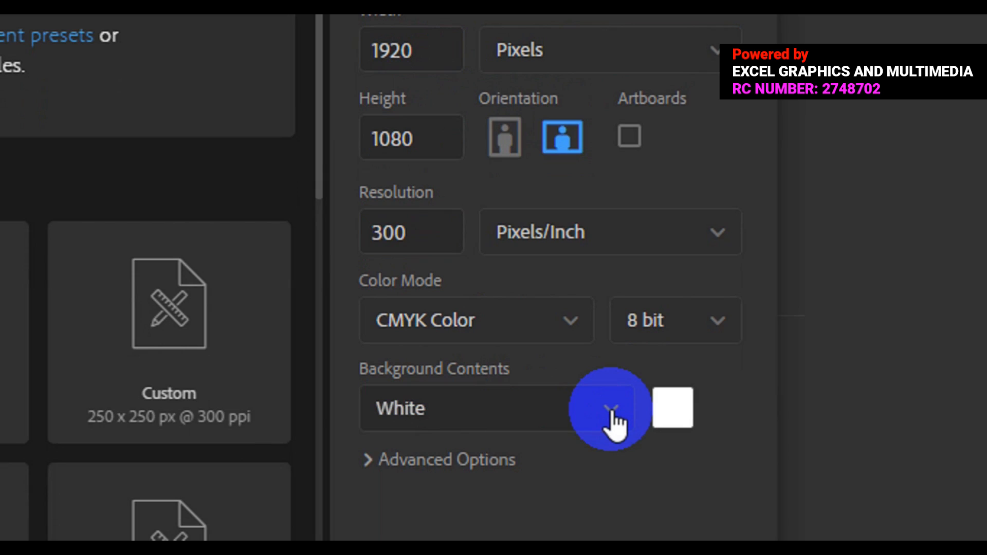
click(613, 414)
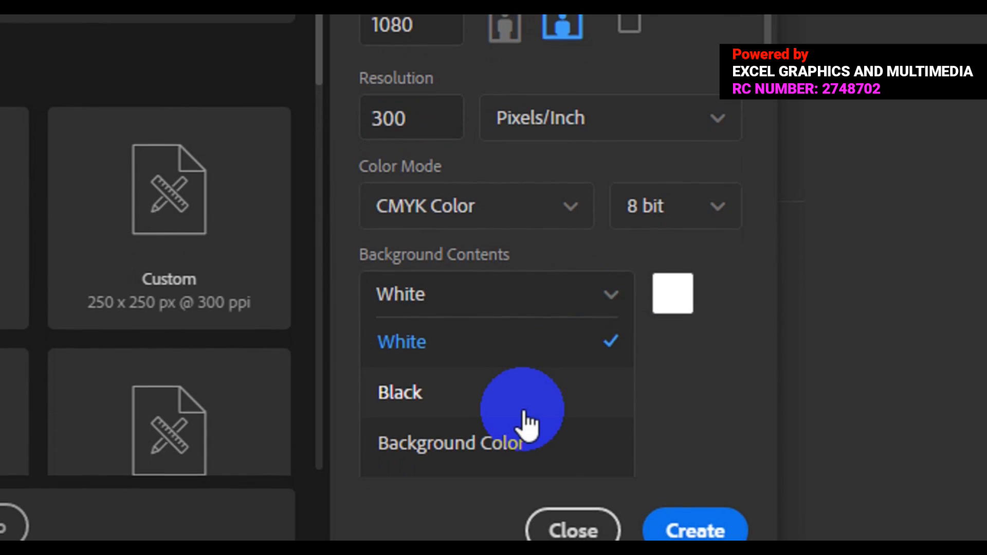
click(677, 302)
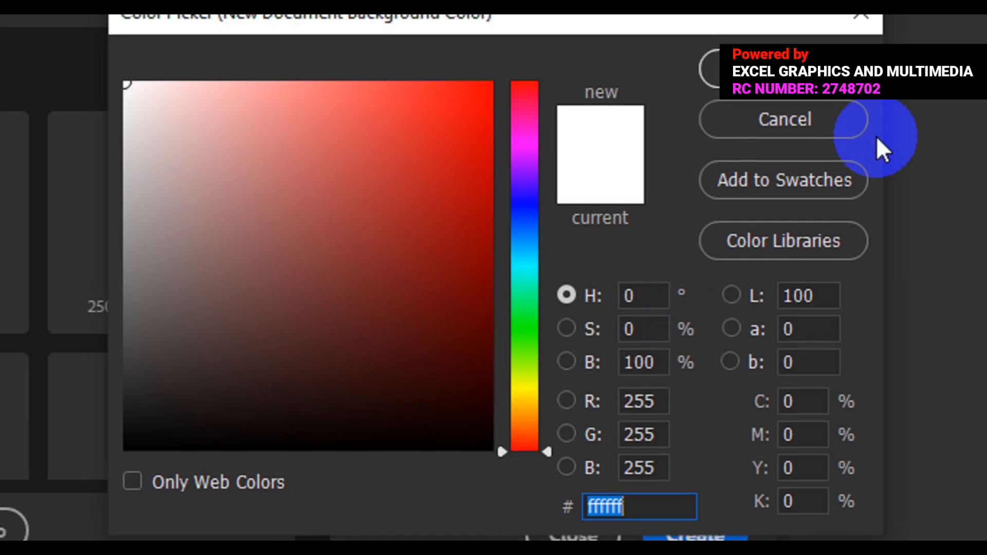
click(856, 109)
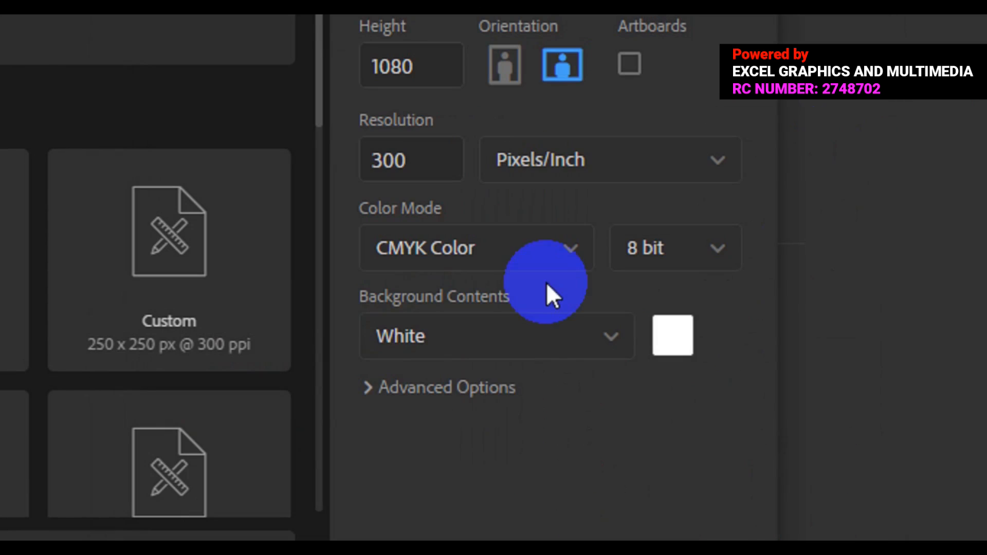
Step: Review the advanced color profile and pixel aspect ratio options, collapse them, and create the 300 pixels/inch CMYK document with a white background
click(548, 392)
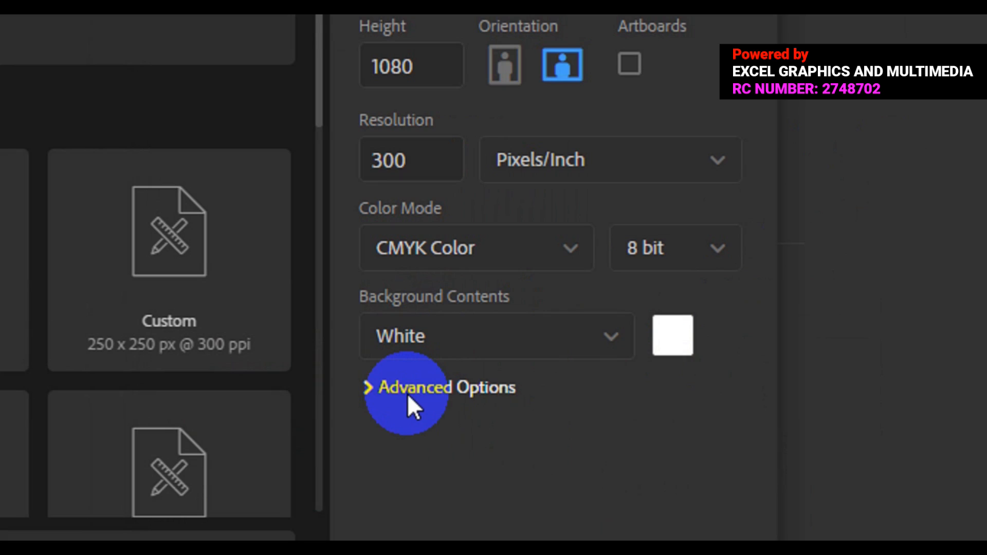
click(436, 394)
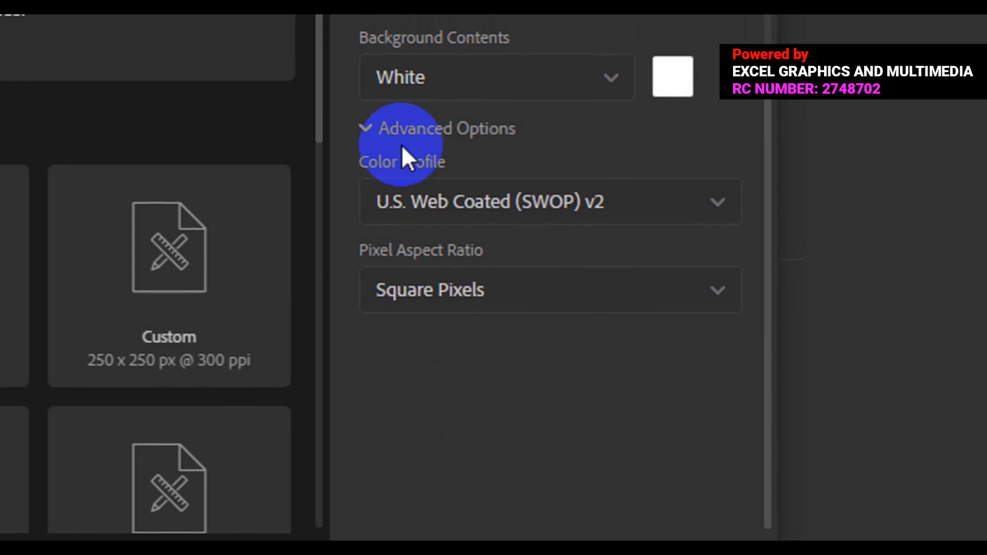
click(366, 146)
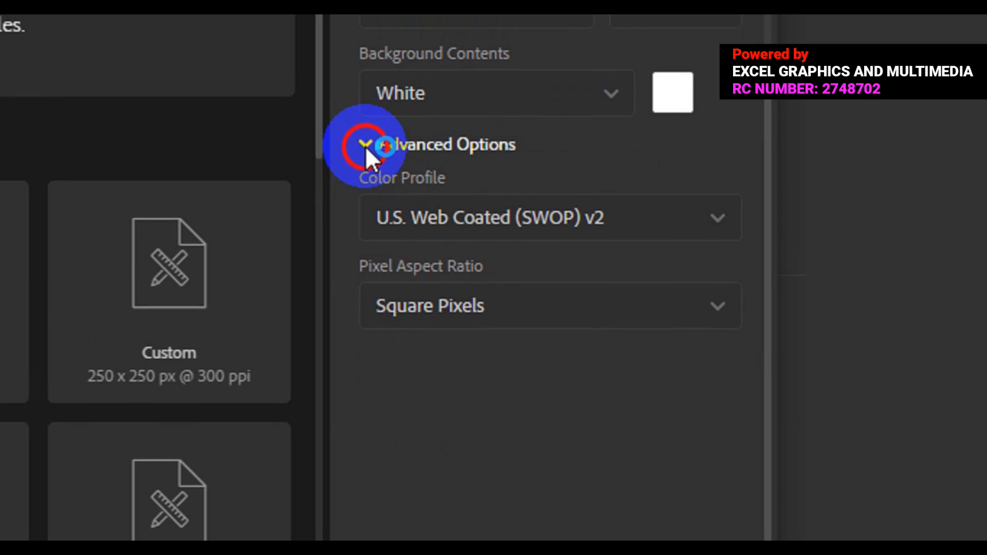
scroll(368, 149, up, 3)
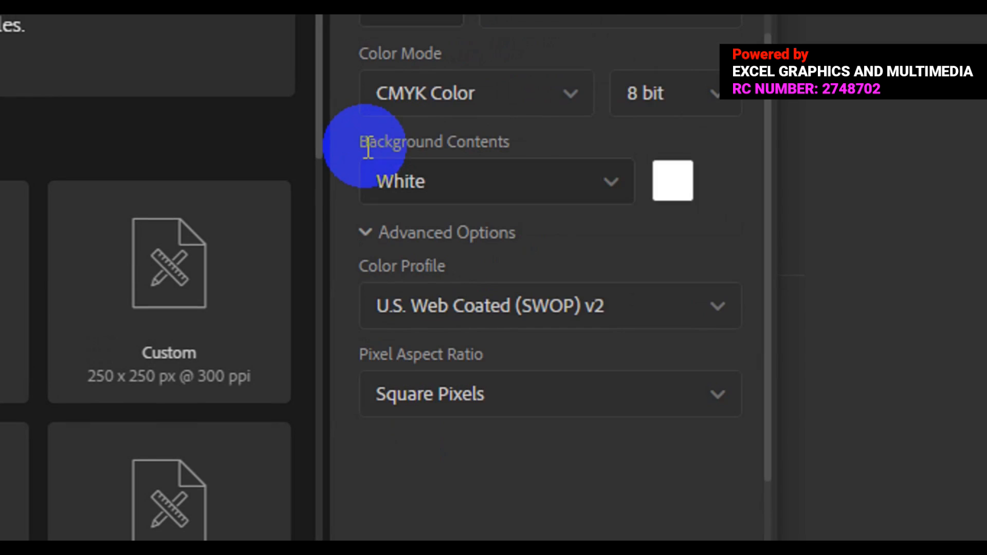
scroll(368, 149, up, 2)
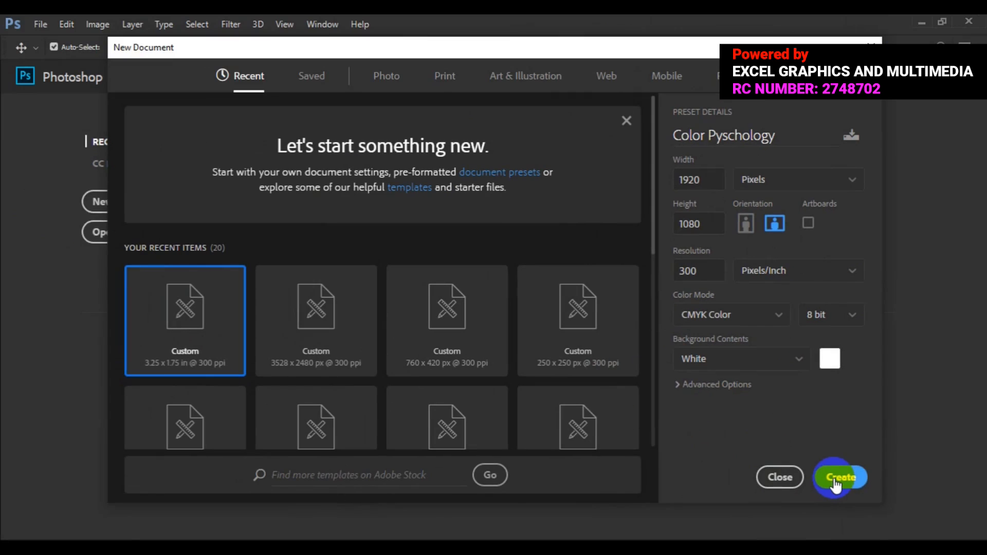
click(841, 478)
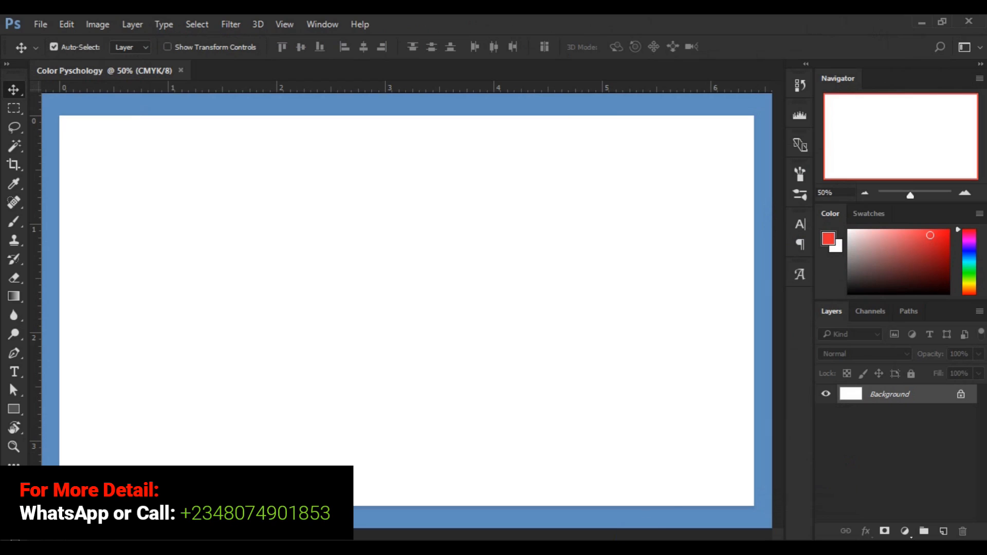
Step: Bring up the Notepad topic list, highlight the line "How to get more color", and minimize the list
click(585, 547)
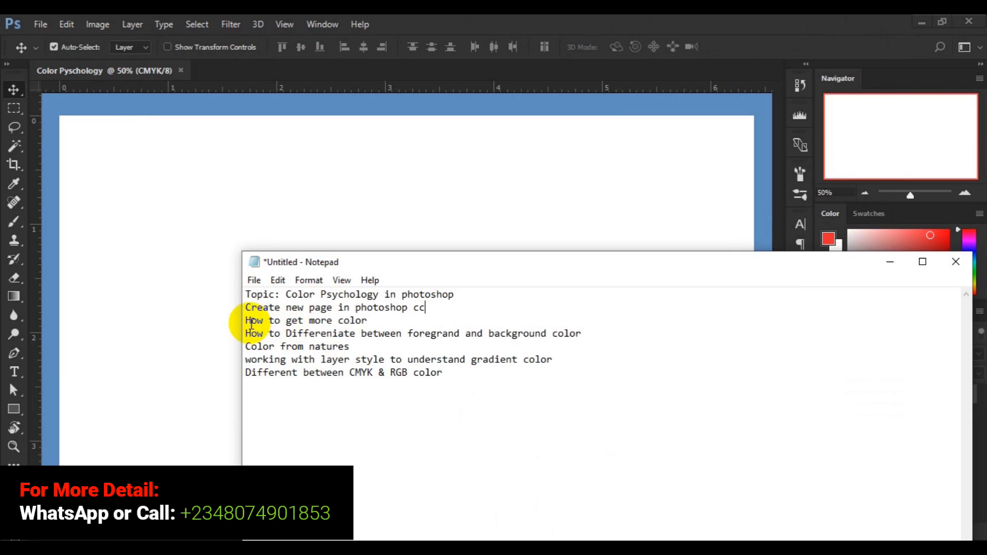
drag(245, 321, 367, 320)
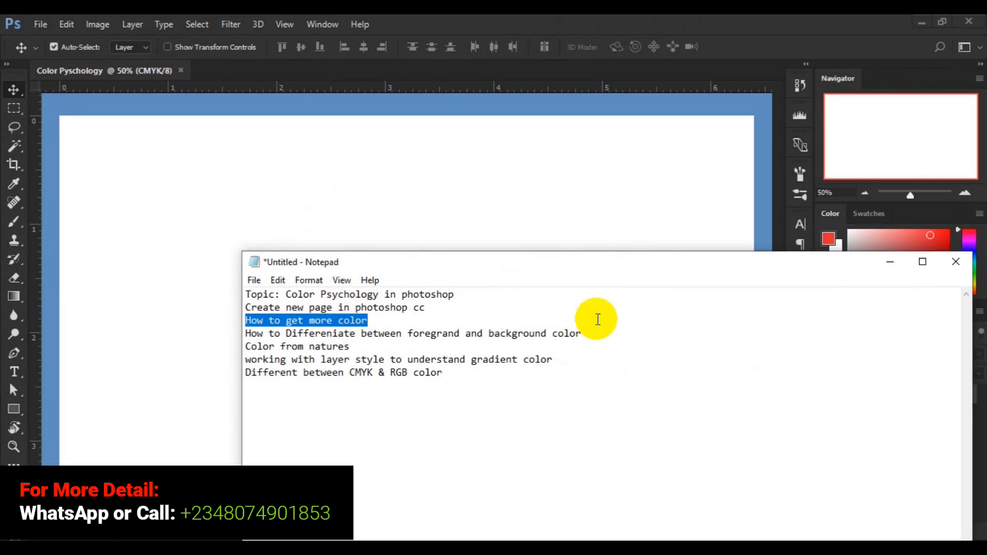
click(890, 262)
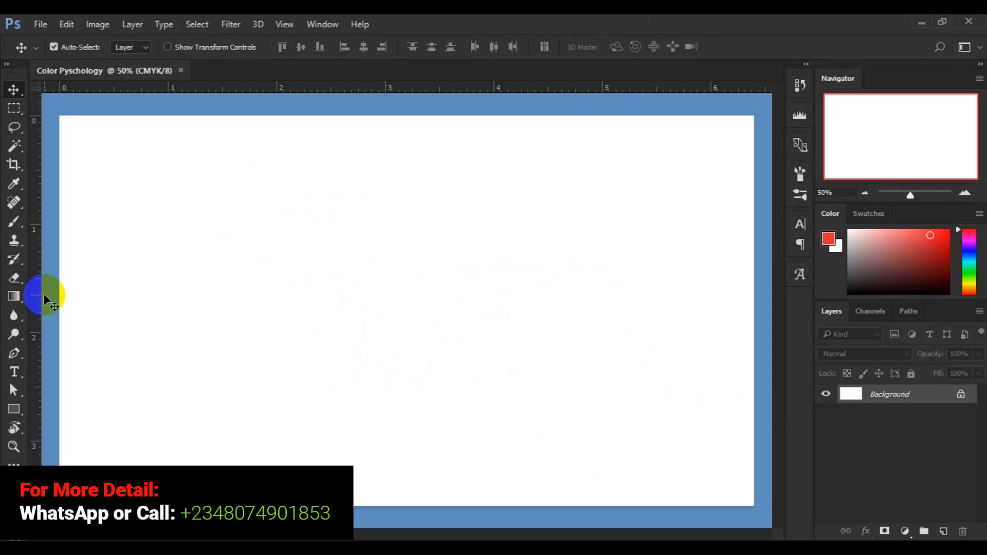
Step: Draw a red rectangle of about 528 x 318 px in the left half of the canvas with the Rectangle Tool
click(13, 410)
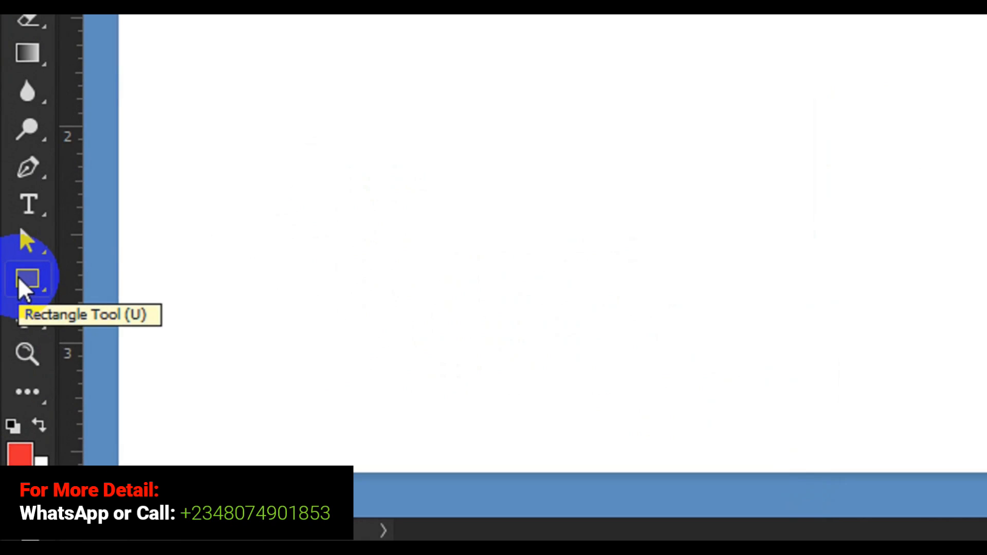
click(25, 277)
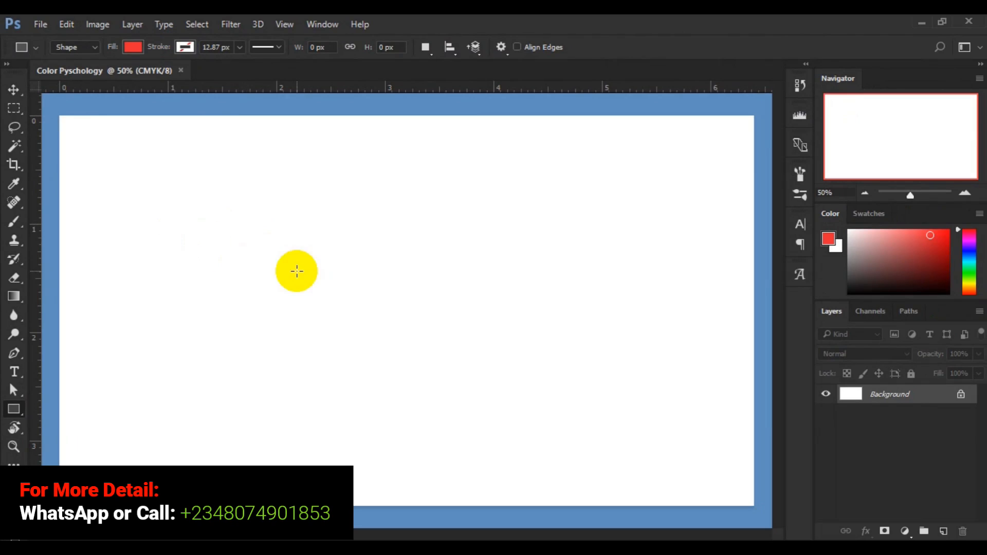
drag(193, 229, 383, 344)
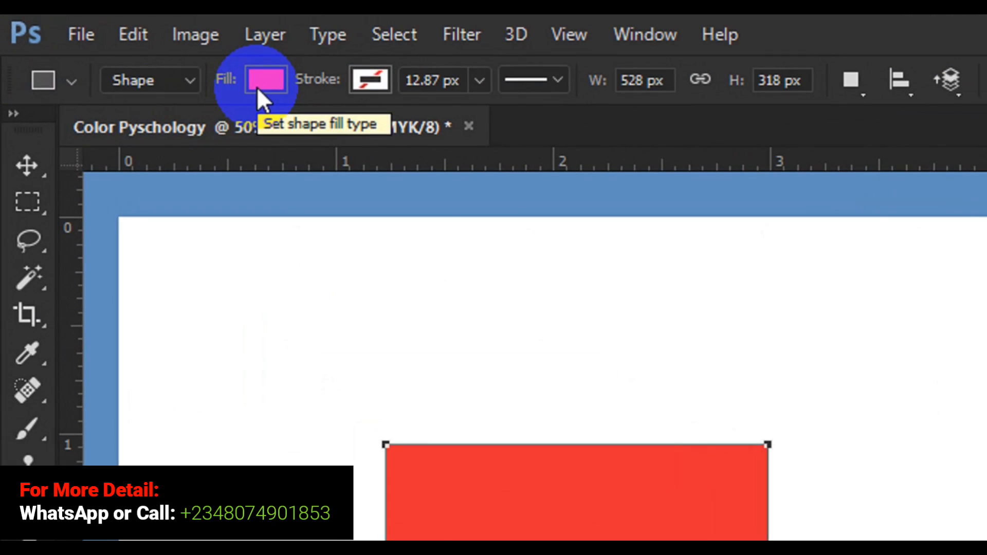
Step: Try dark purple, maroon, pink, light green and bright red swatches as the rectangle's fill, and settle on dark red
click(257, 86)
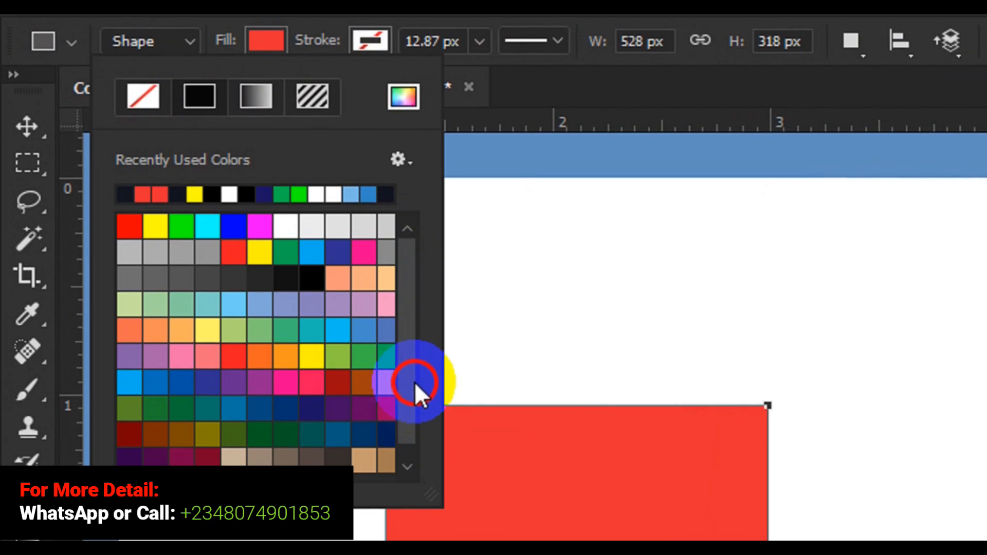
drag(414, 381, 411, 419)
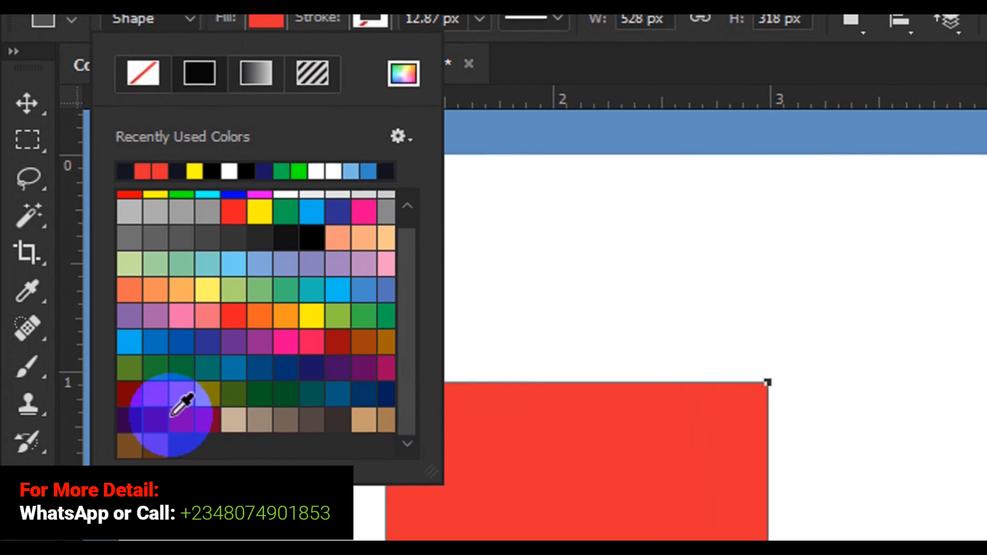
click(132, 410)
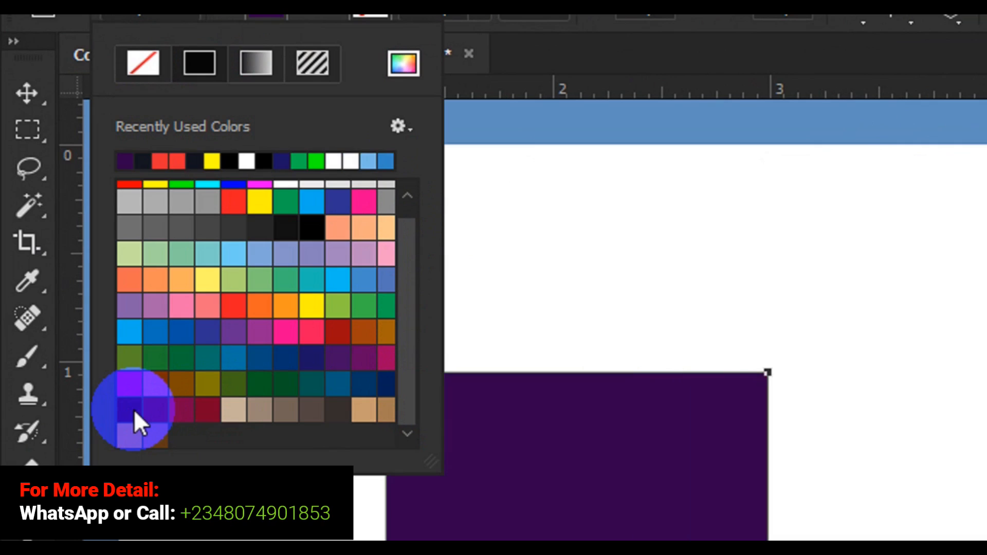
click(131, 384)
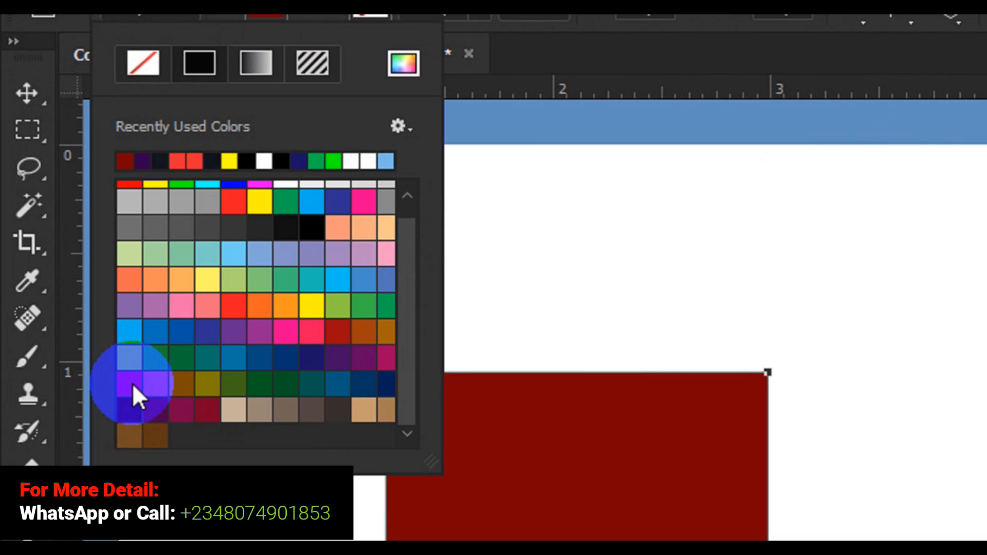
click(280, 330)
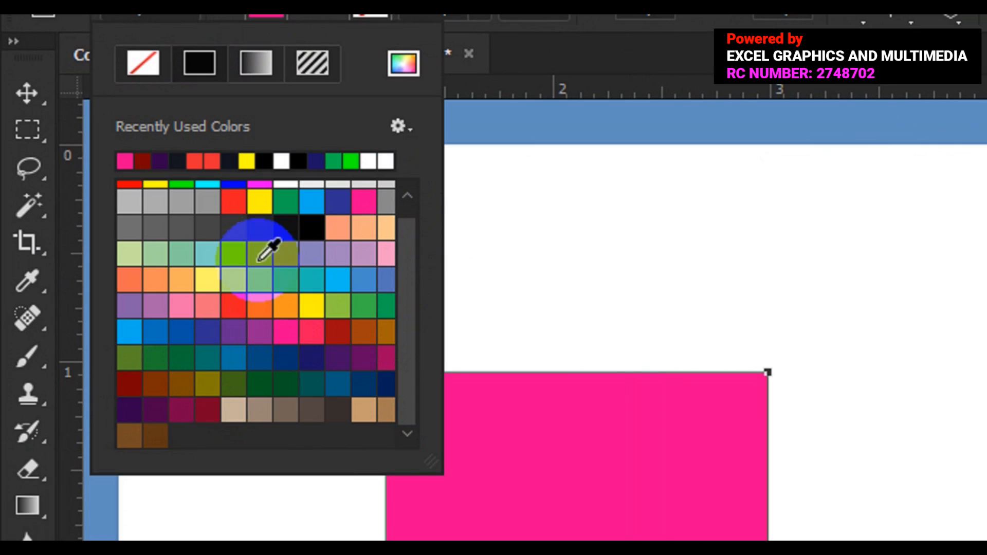
click(258, 280)
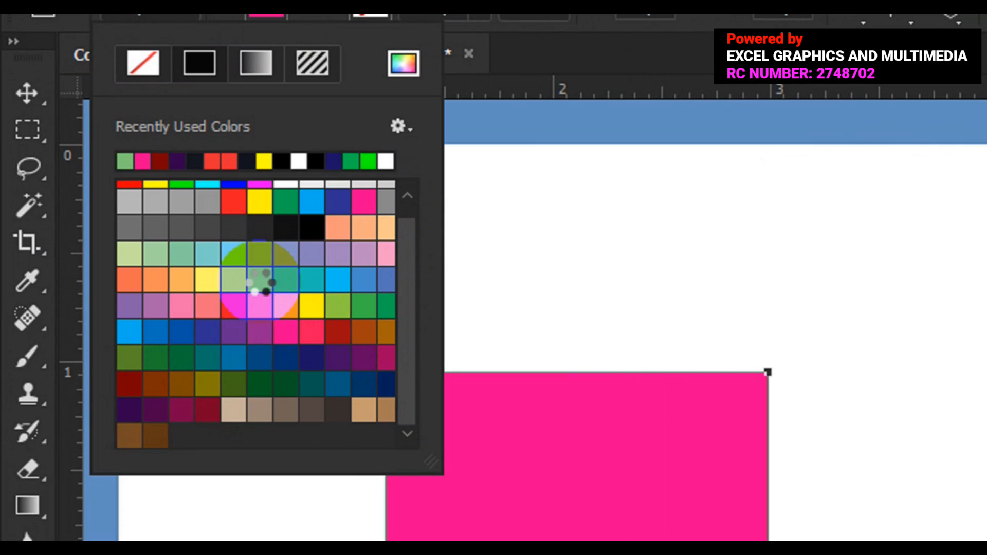
click(234, 305)
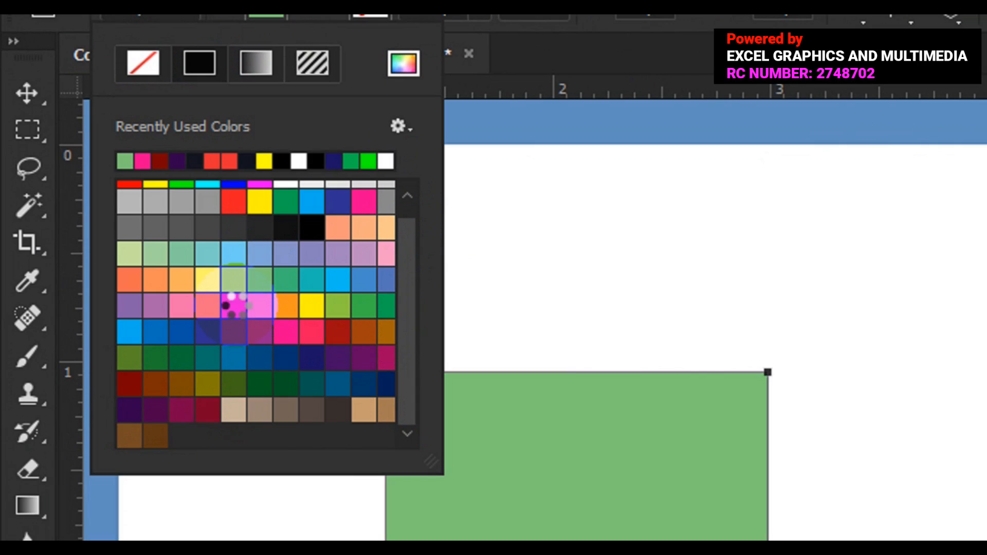
click(343, 326)
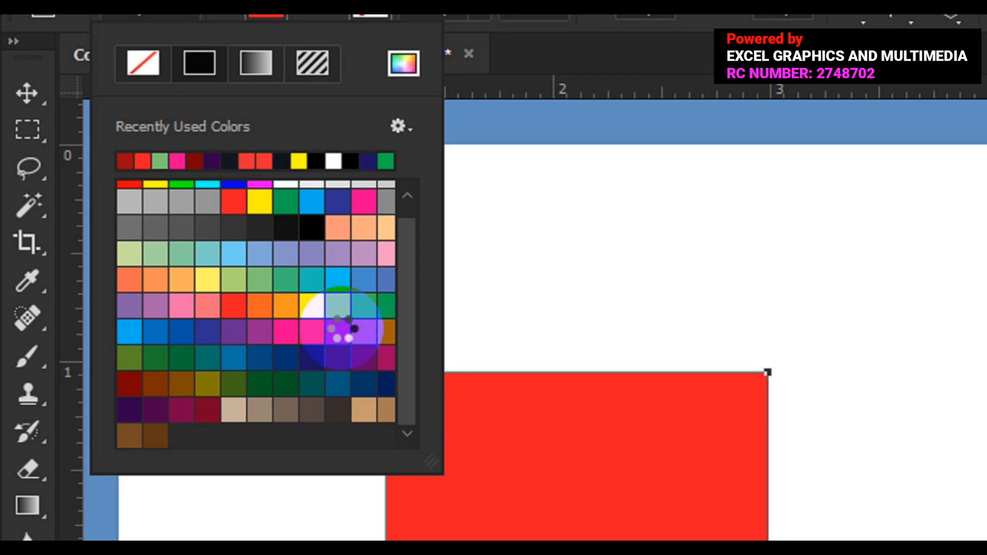
click(353, 299)
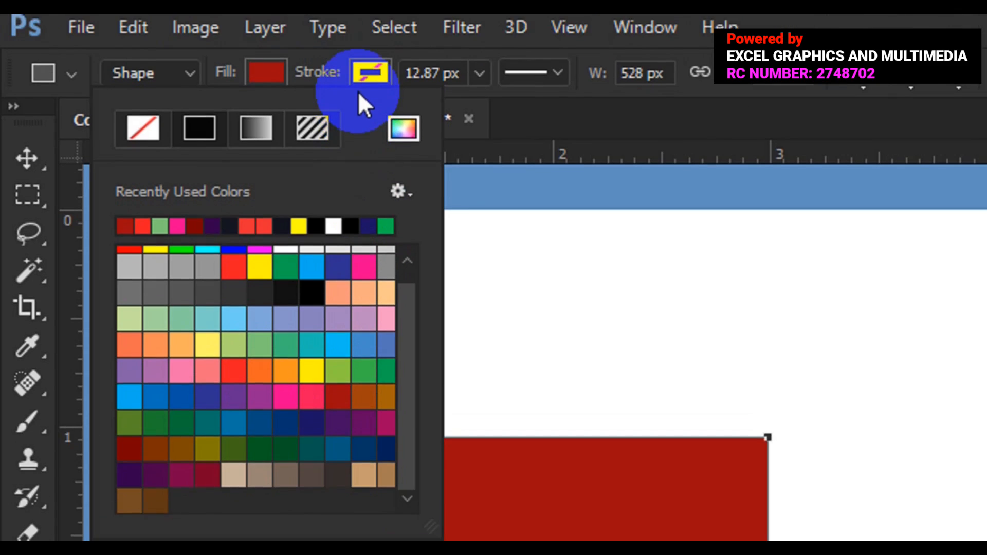
Step: Give the rectangle a black stroke and set its width to 21.06 px
click(356, 79)
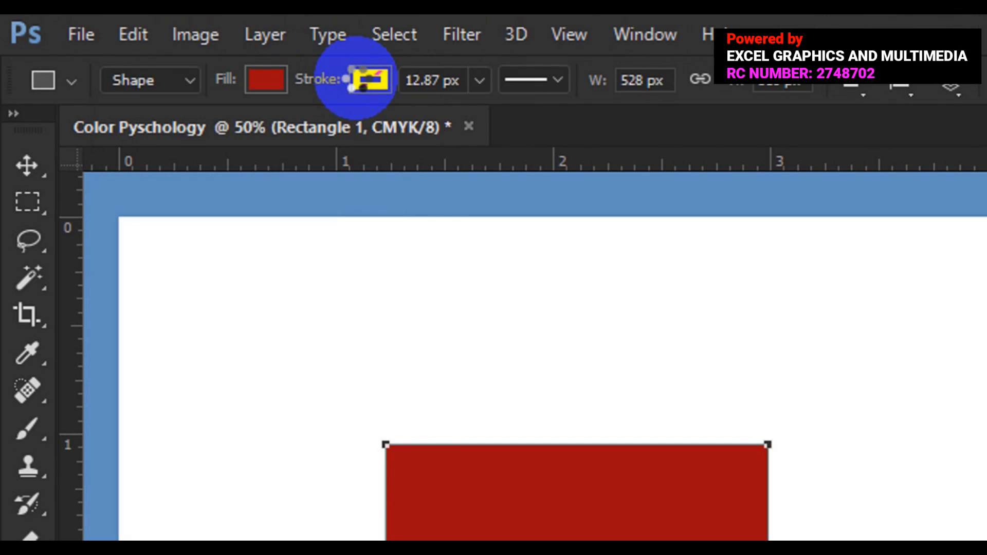
click(366, 80)
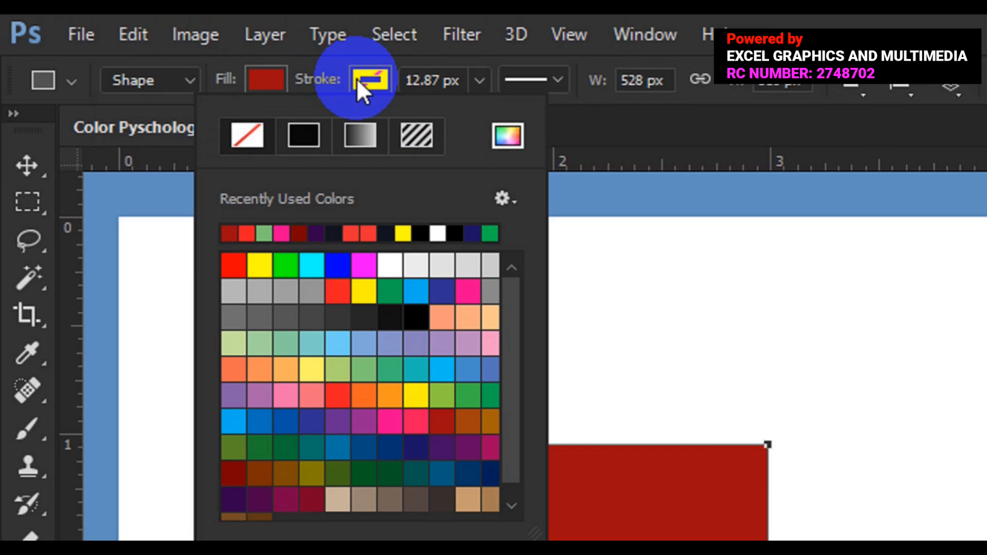
click(412, 313)
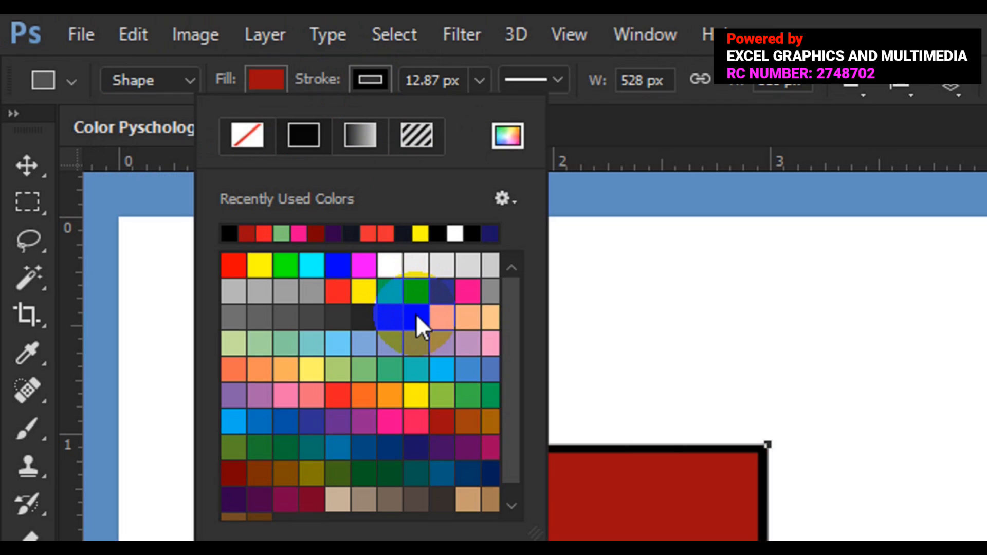
click(480, 80)
click(479, 80)
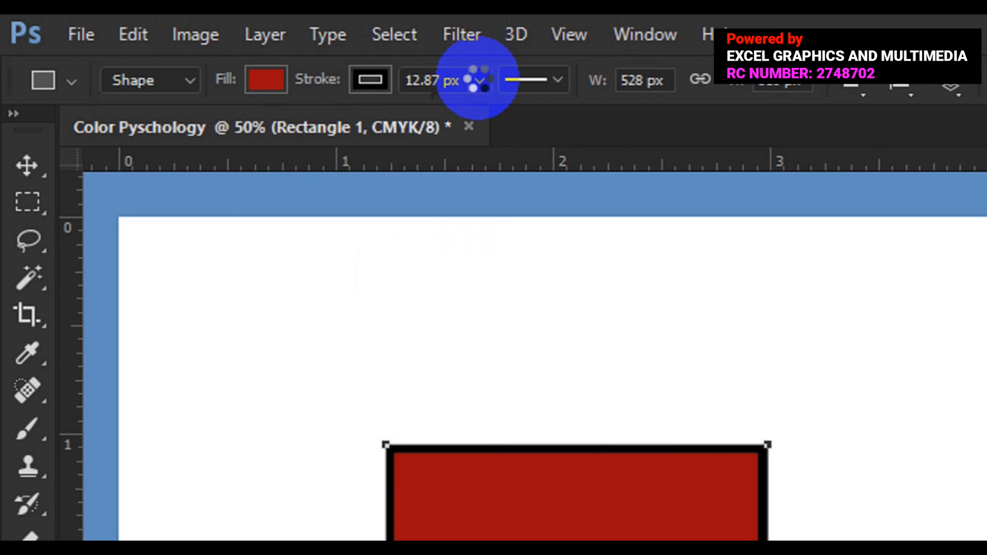
drag(479, 114, 484, 114)
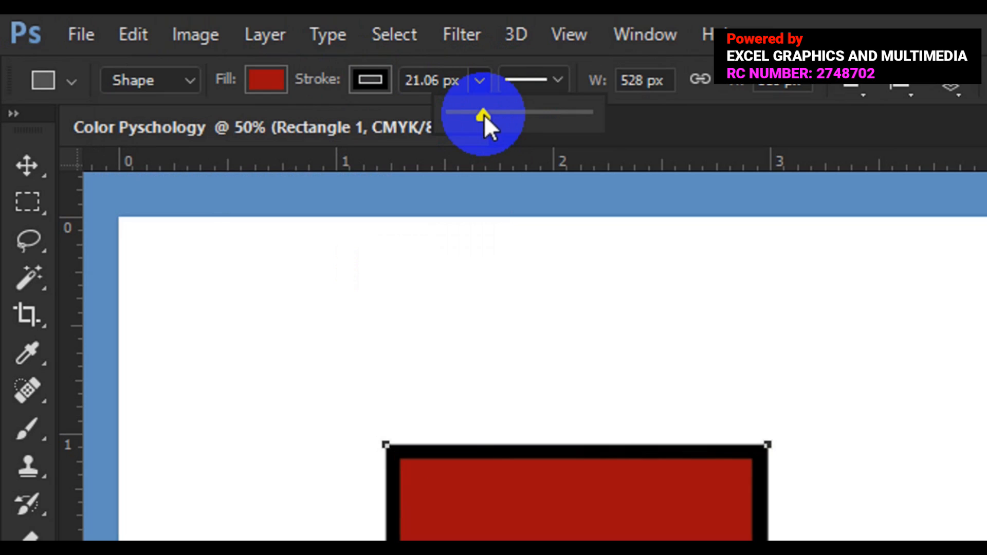
Step: Try the dashed stroke type on the rectangle, and set the outline to dotted
click(559, 76)
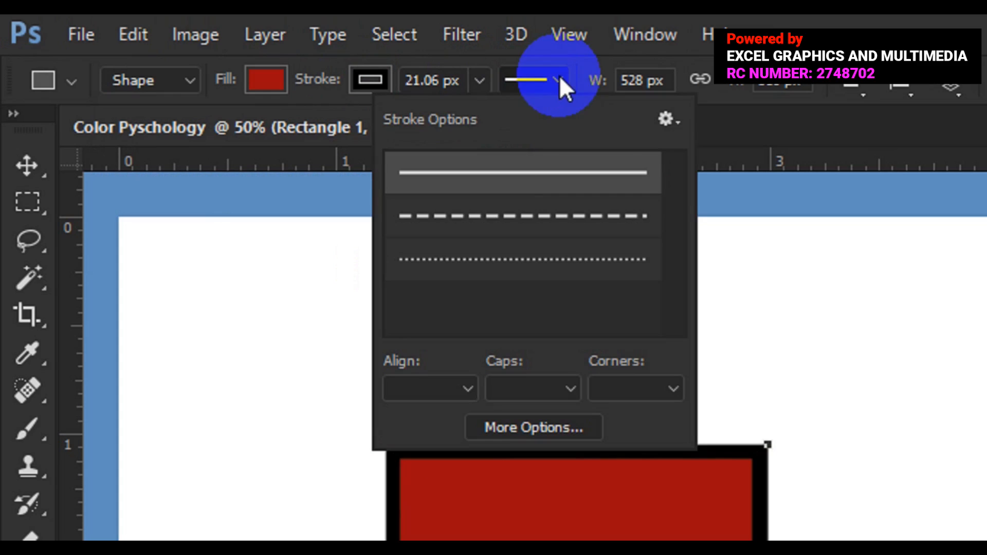
click(481, 216)
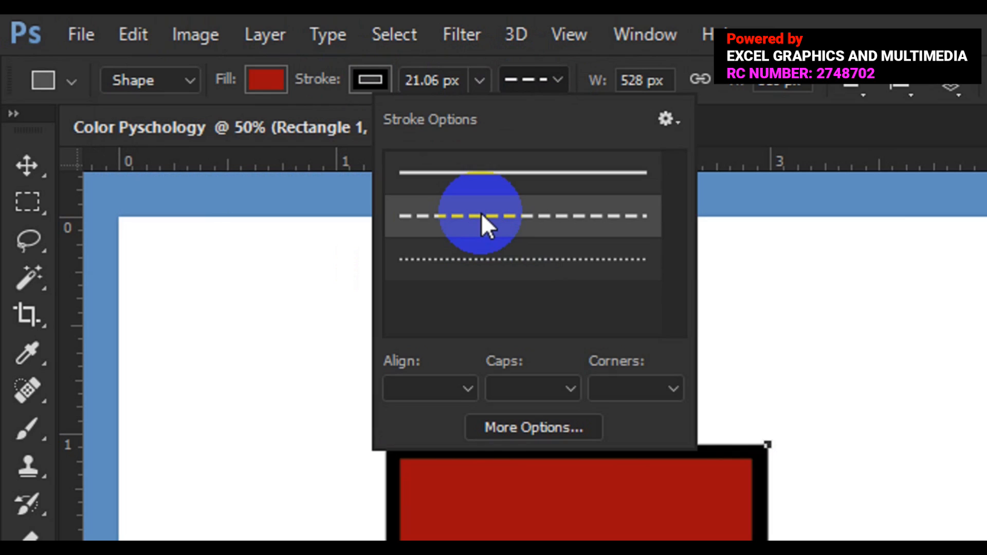
click(462, 260)
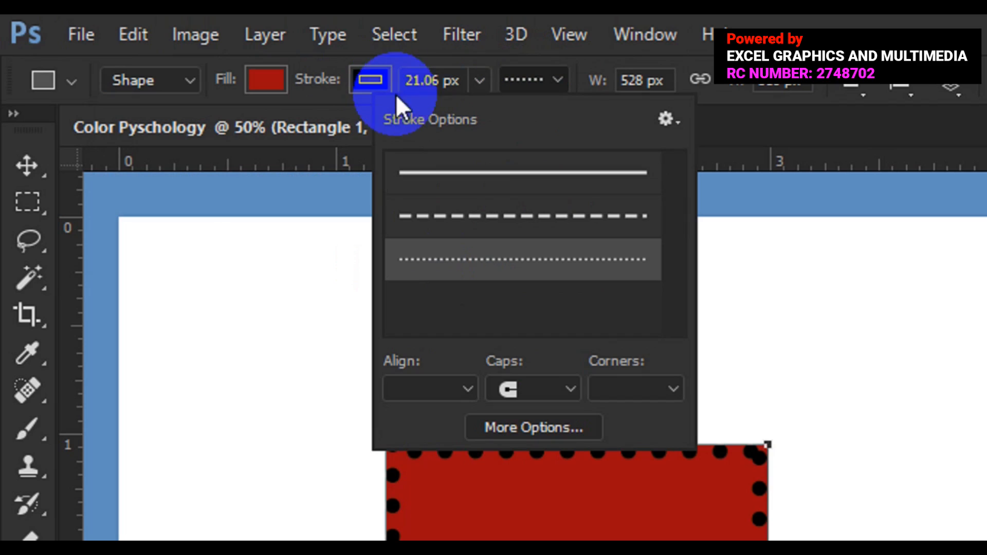
Step: Remove the rectangle's outline by setting the stroke to No Color
click(364, 81)
click(364, 81)
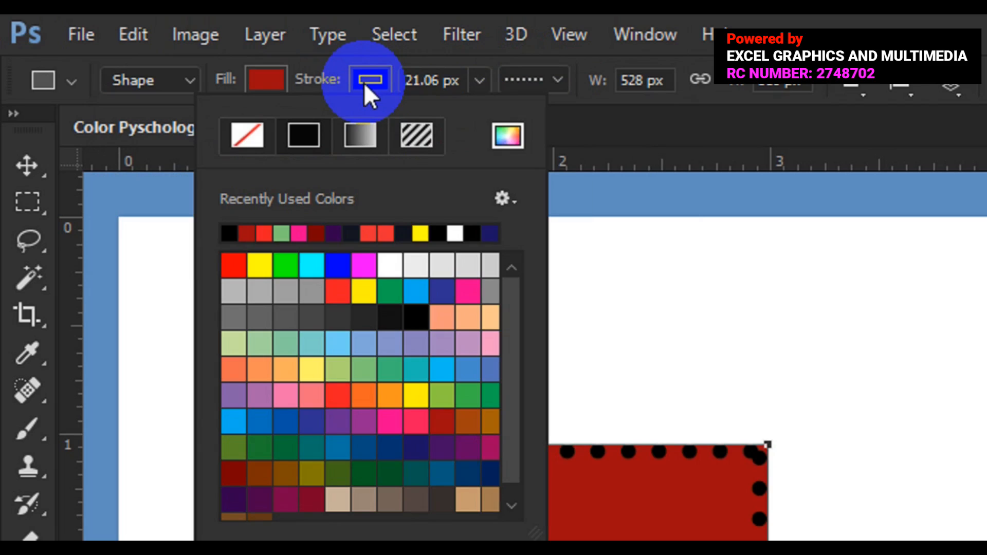
click(243, 137)
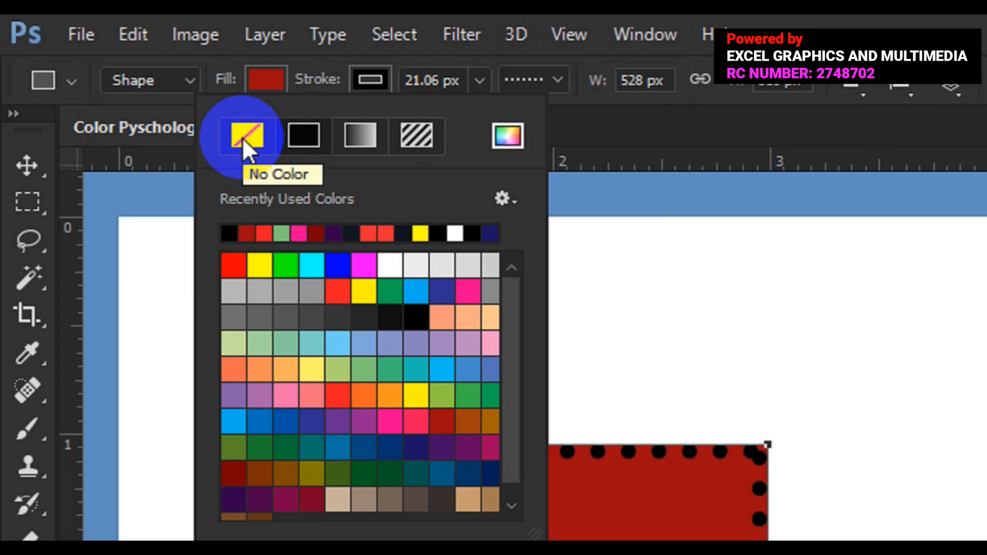
click(242, 137)
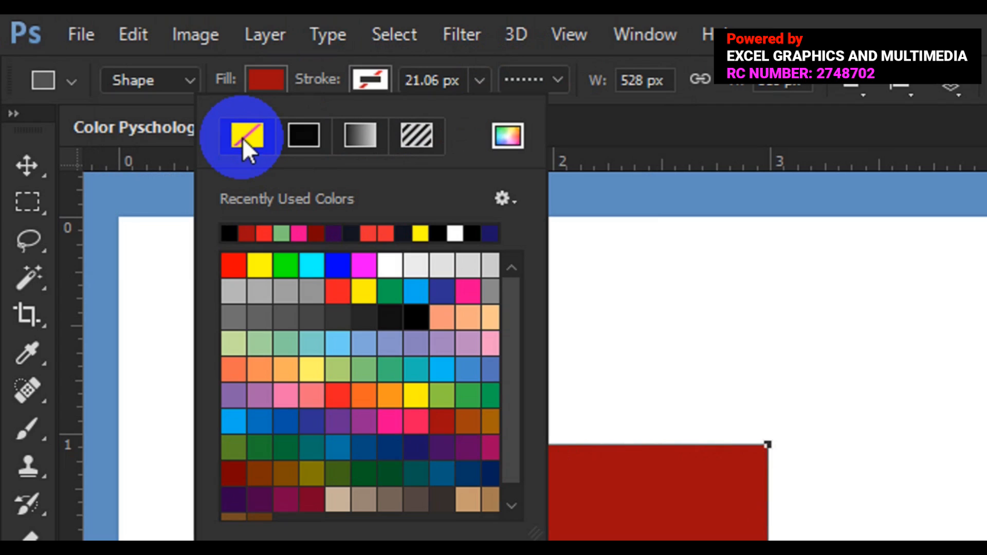
Step: Set the rectangle's fill to No Color, and restore the dark red fill from the recently used colors
click(271, 75)
click(270, 75)
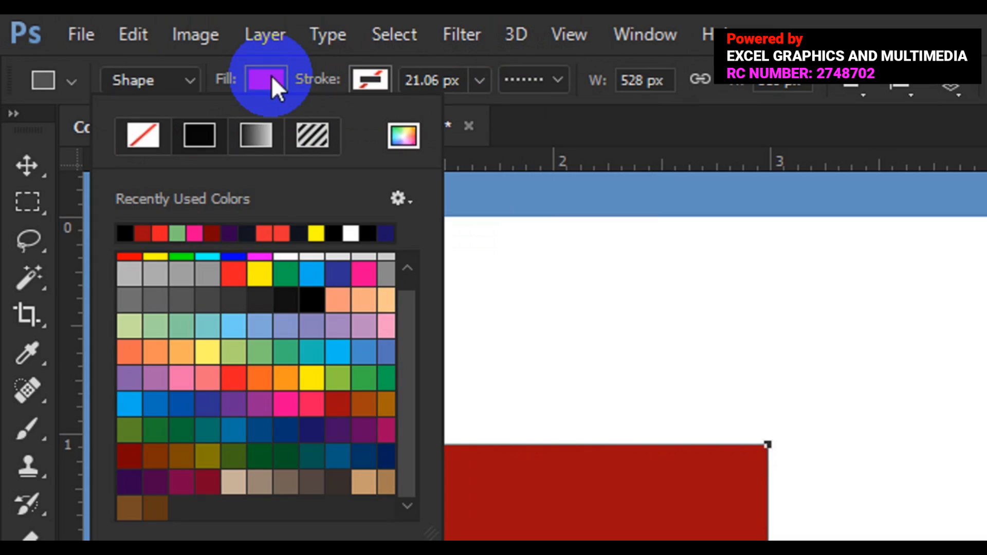
click(150, 135)
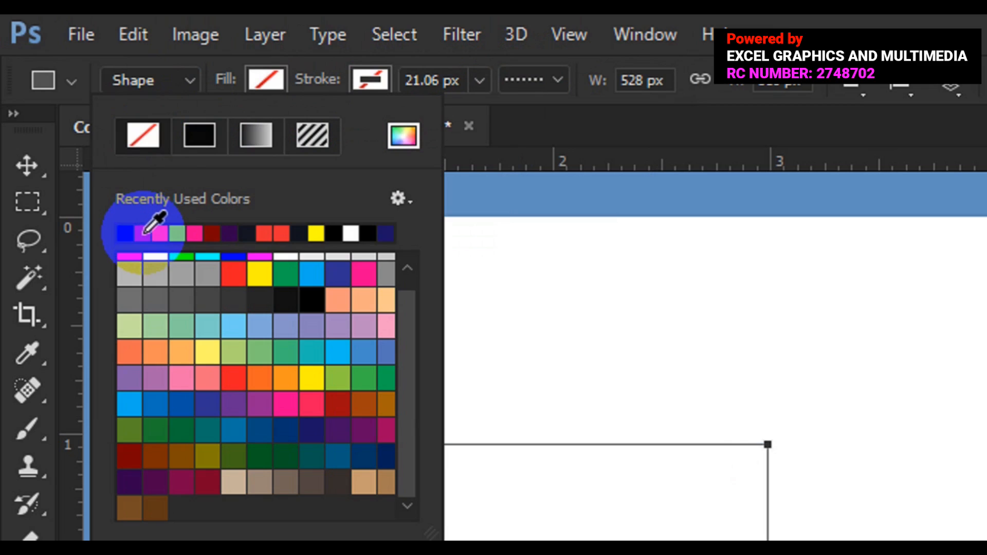
click(144, 232)
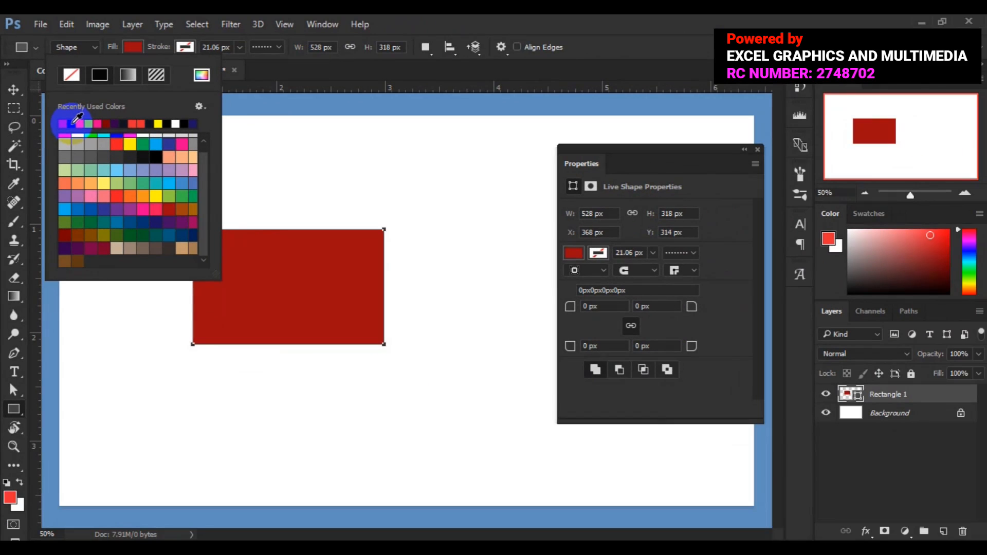
Step: Dismiss the shape properties and move the rectangle to the left side of the canvas, slightly below its original place
click(15, 90)
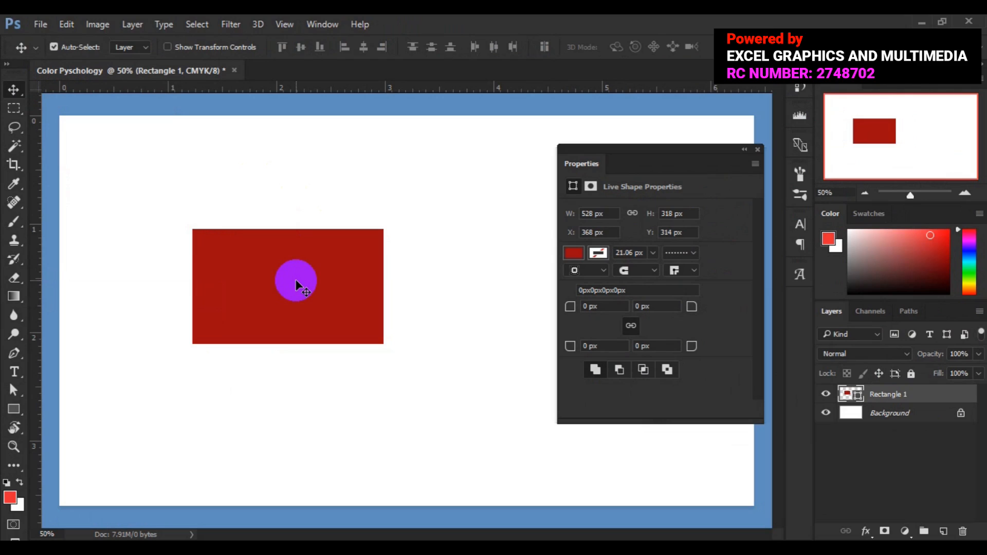
click(758, 149)
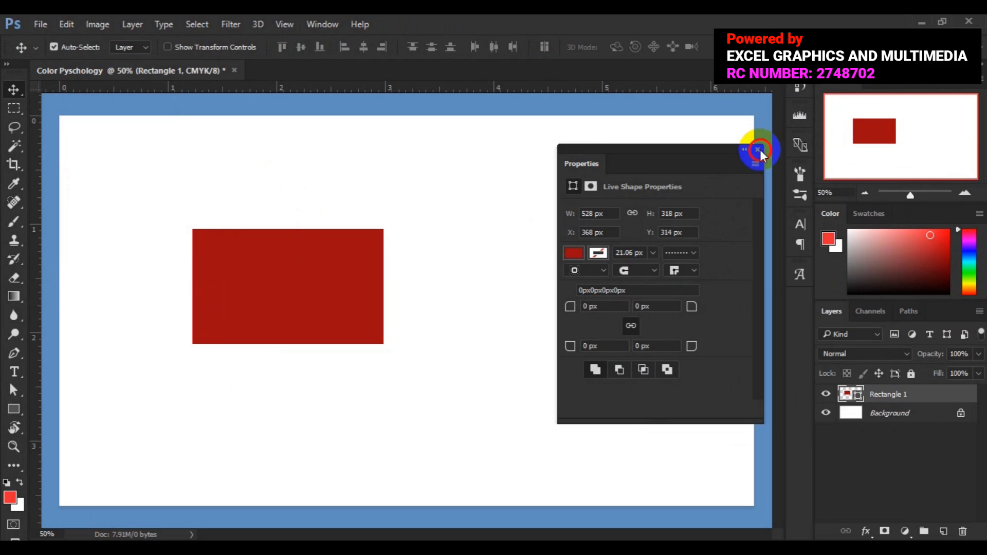
click(300, 282)
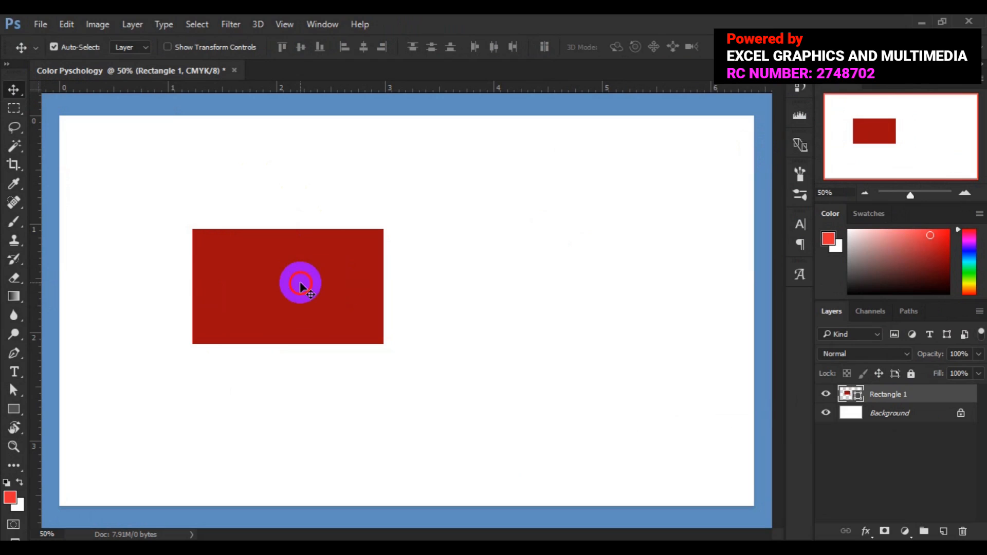
drag(300, 282, 402, 330)
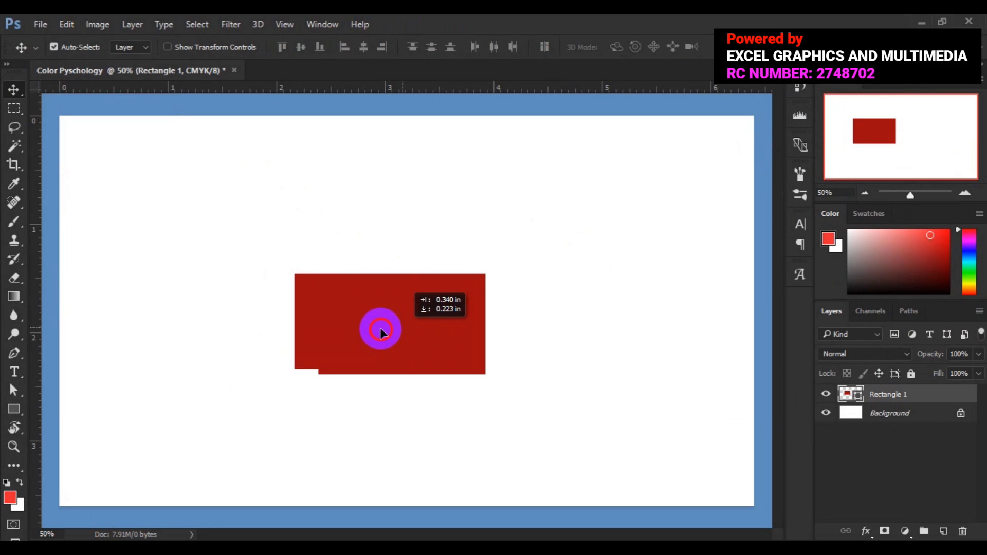
drag(322, 329, 234, 322)
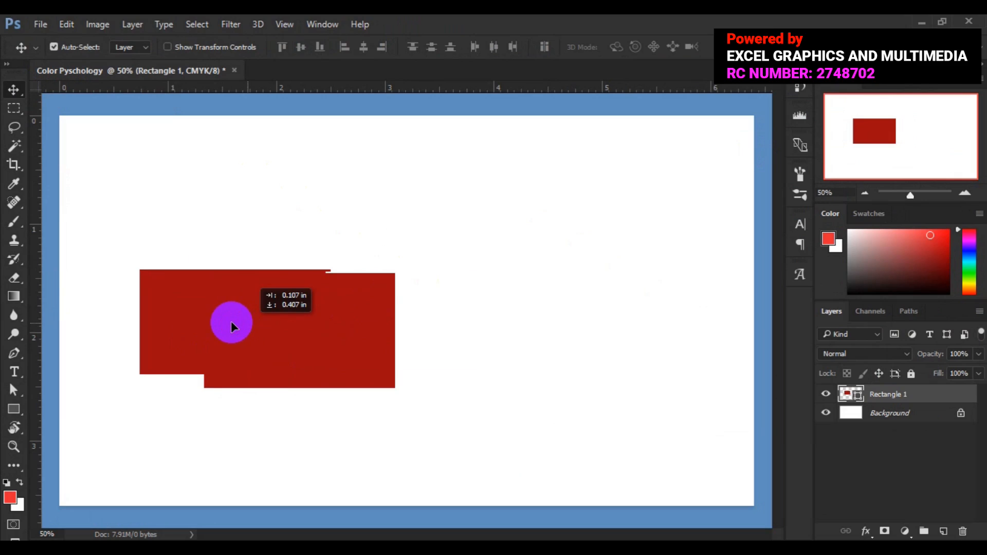
mouse_move(230, 322)
mouse_down()
mouse_move(259, 312)
mouse_move(242, 310)
mouse_up()
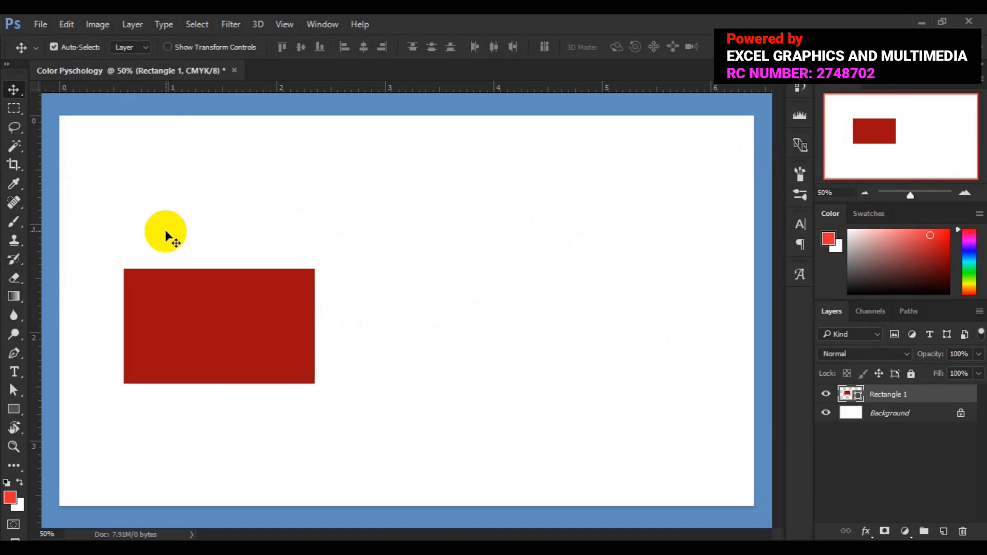
Step: Duplicate the dark red rectangle and place the copy level with the original, just to its right with a small gap
click(198, 368)
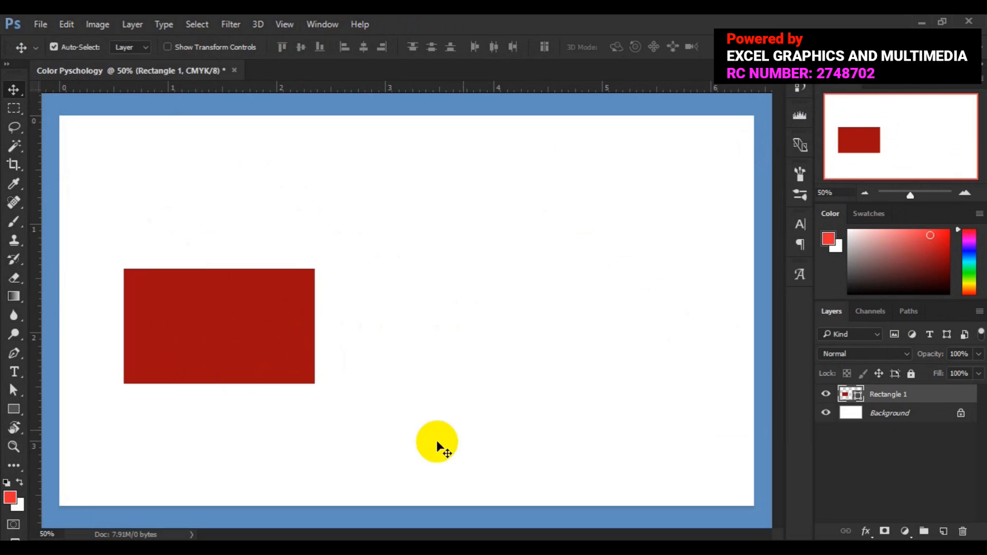
click(297, 332)
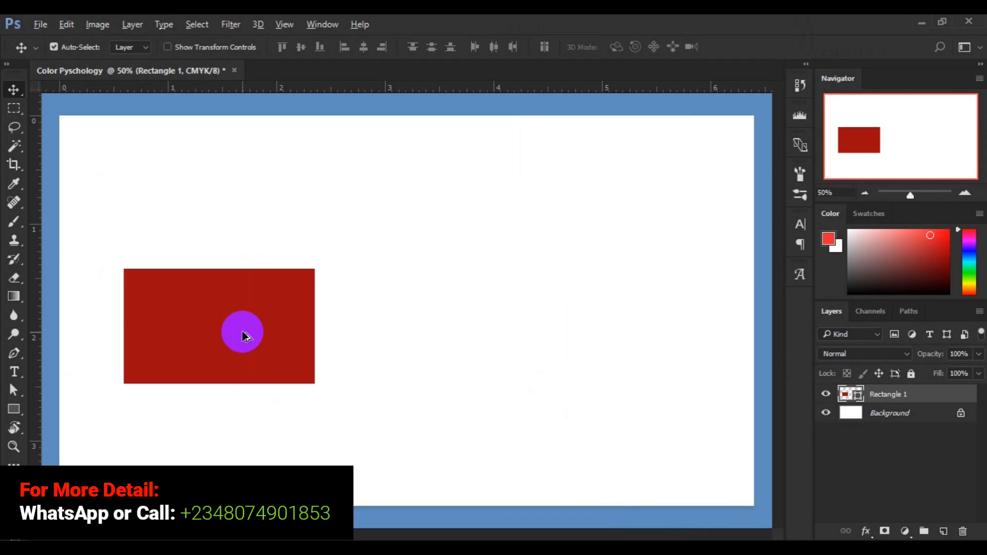
drag(243, 335, 443, 334)
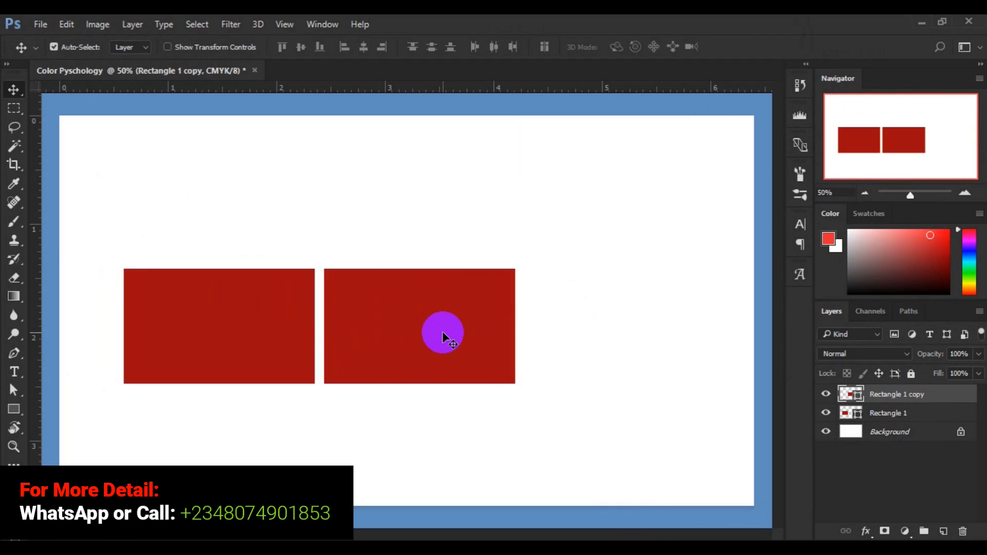
Step: Duplicate the middle dark red rectangle and place the copy level with the row, just to its right with a small gap
drag(491, 350, 643, 338)
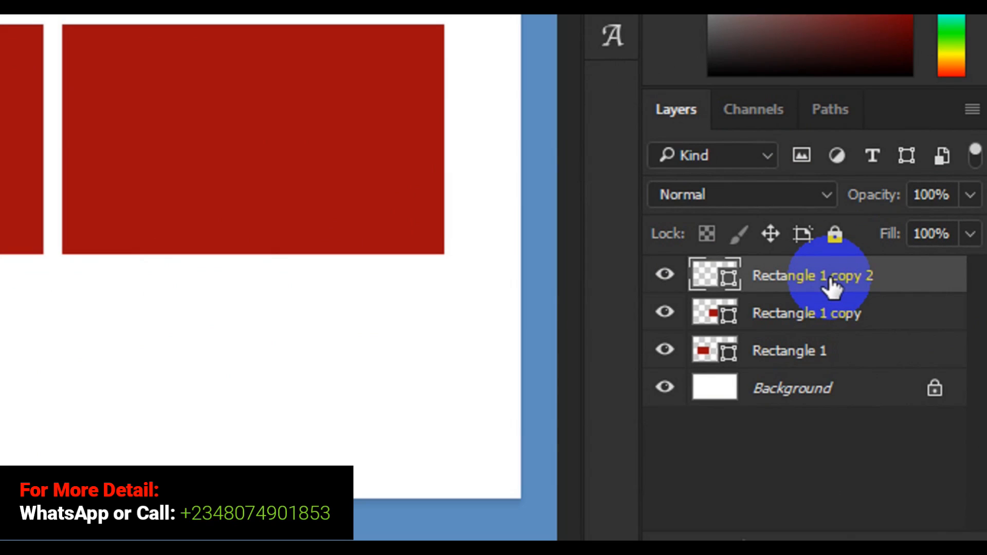
right_click(830, 278)
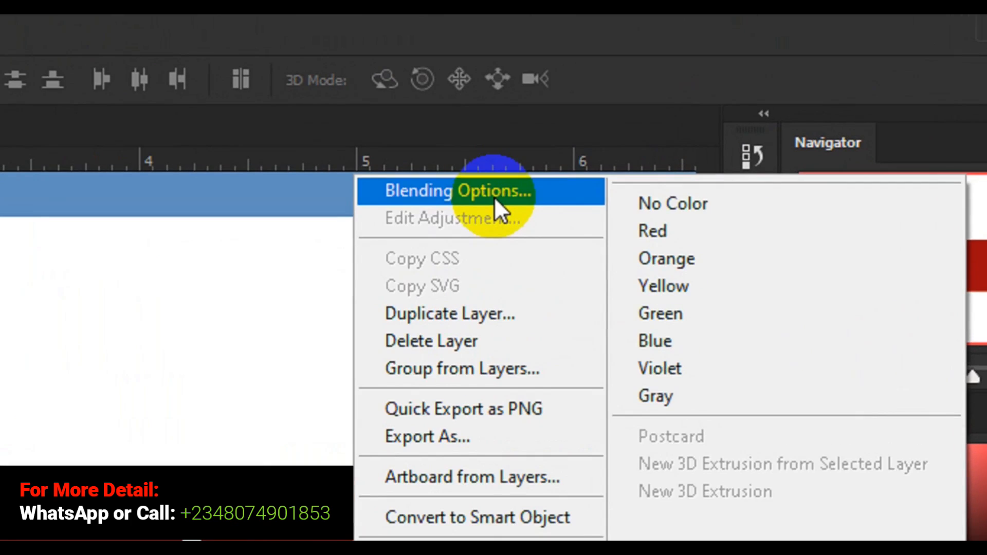
click(494, 198)
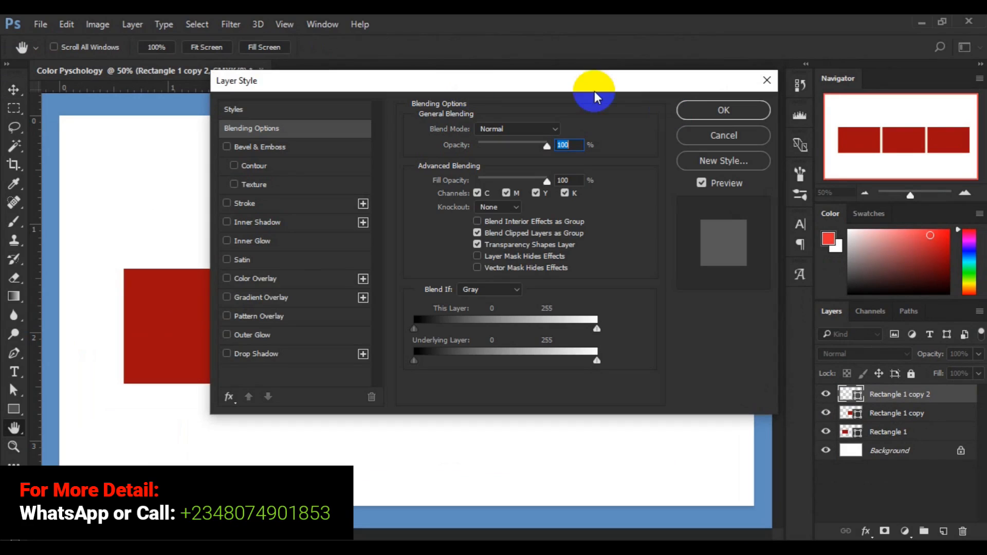
click(696, 134)
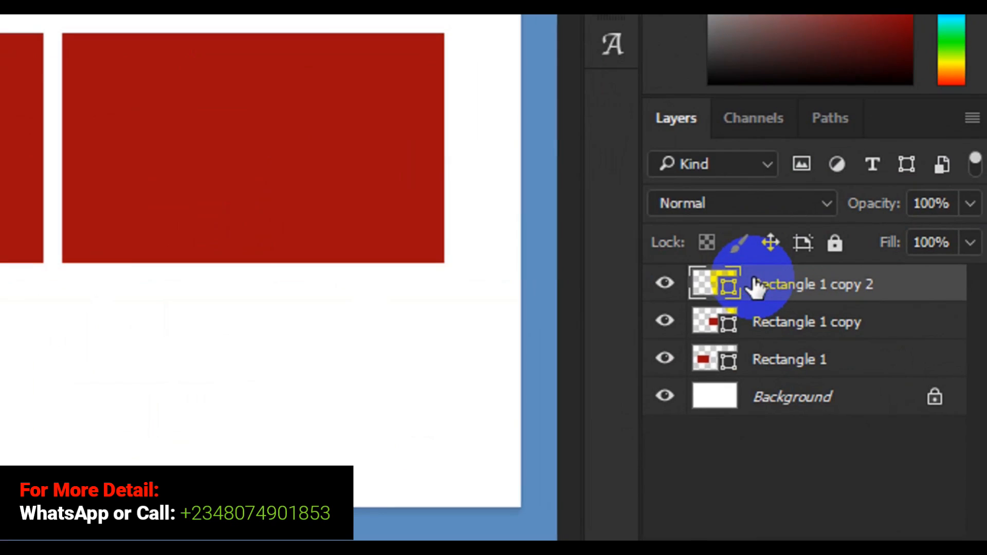
Step: Duplicate the Rectangle 1 copy 2 layer as "new method to duplicate" and move the copy above the row, between the first two rectangles
right_click(755, 282)
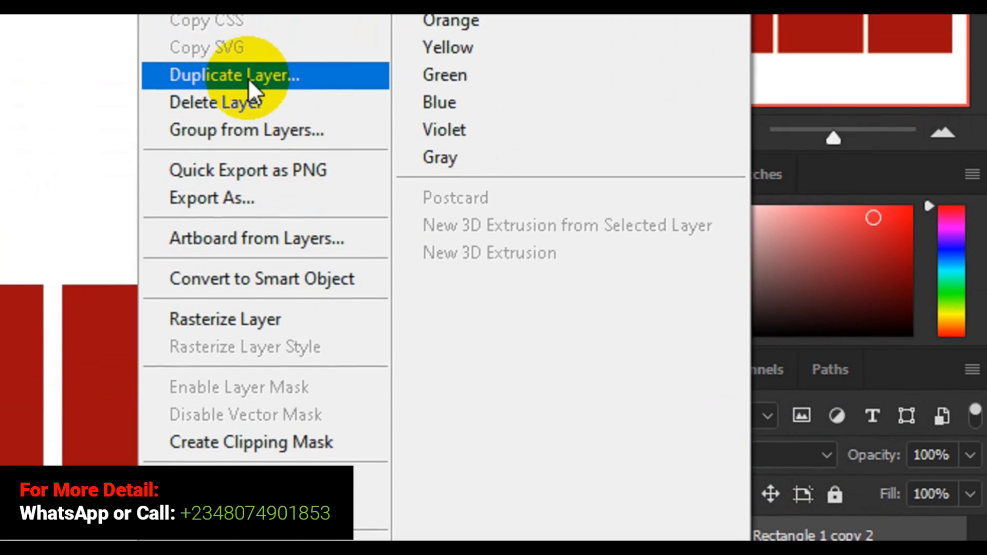
click(248, 78)
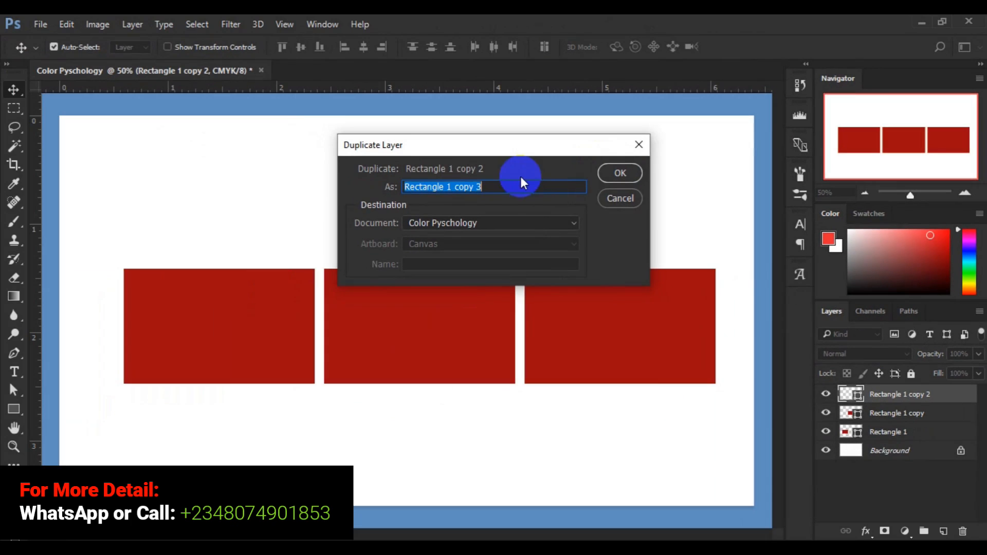
click(491, 187)
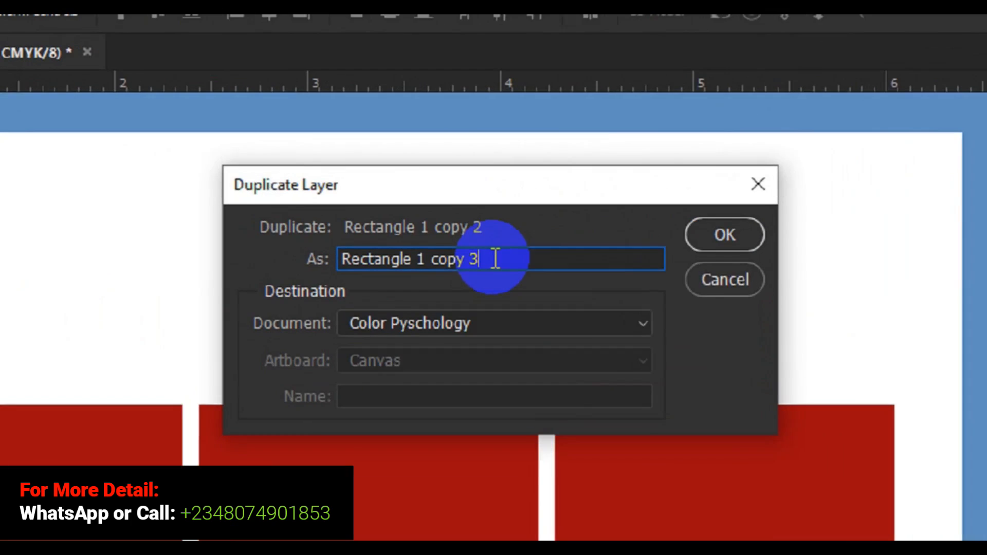
key(BackSpace)
key(BackSpace)
key(BackSpace)
key(BackSpace)
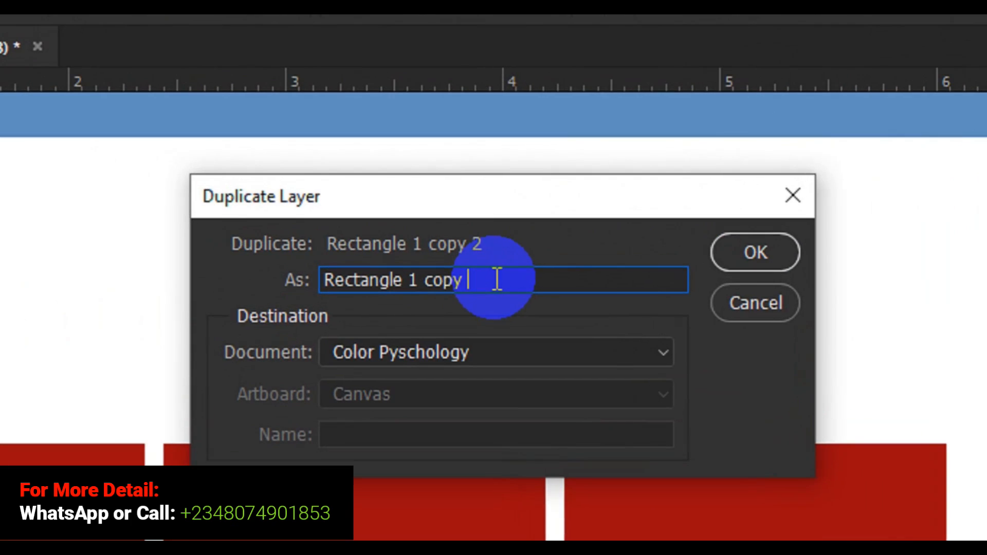
key(BackSpace)
key(BackSpace)
key(BackSpace)
key(BackSpace)
key(BackSpace)
key(BackSpace)
key(BackSpace)
key(BackSpace)
key(BackSpace)
key(BackSpace)
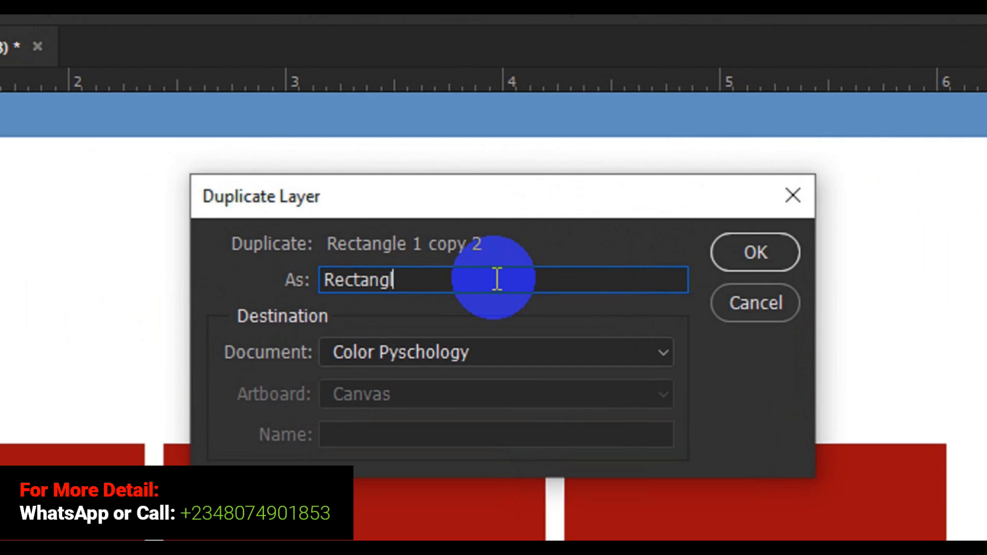
key(BackSpace)
key(BackSpace)
key(BackSpace)
key(BackSpace)
text(n)
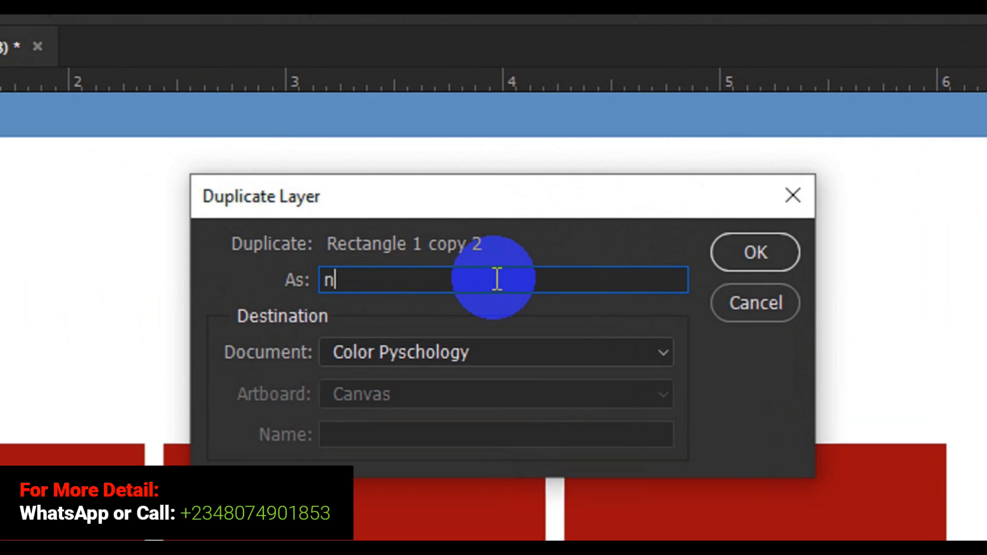
text(ew e)
key(BackSpace)
text(method to )
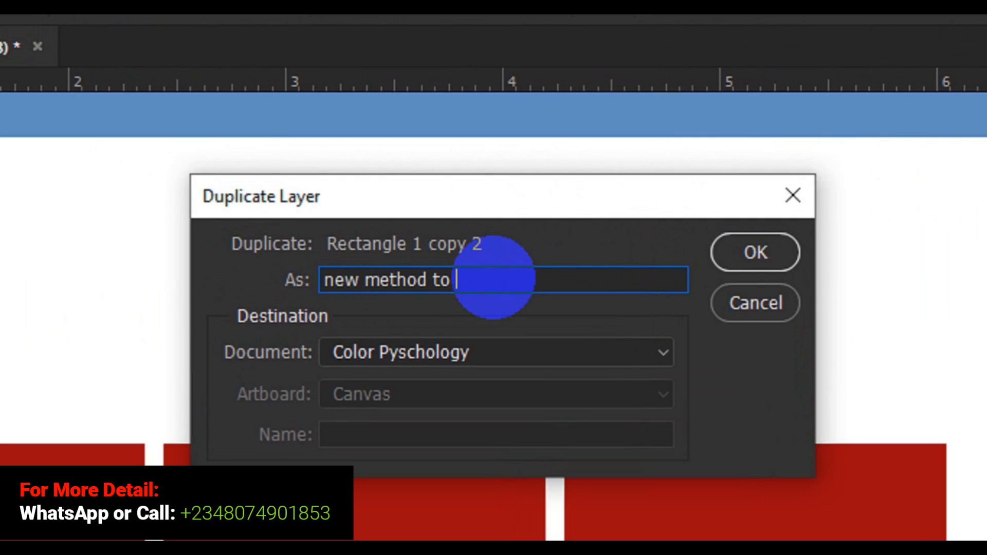
text(duplicate)
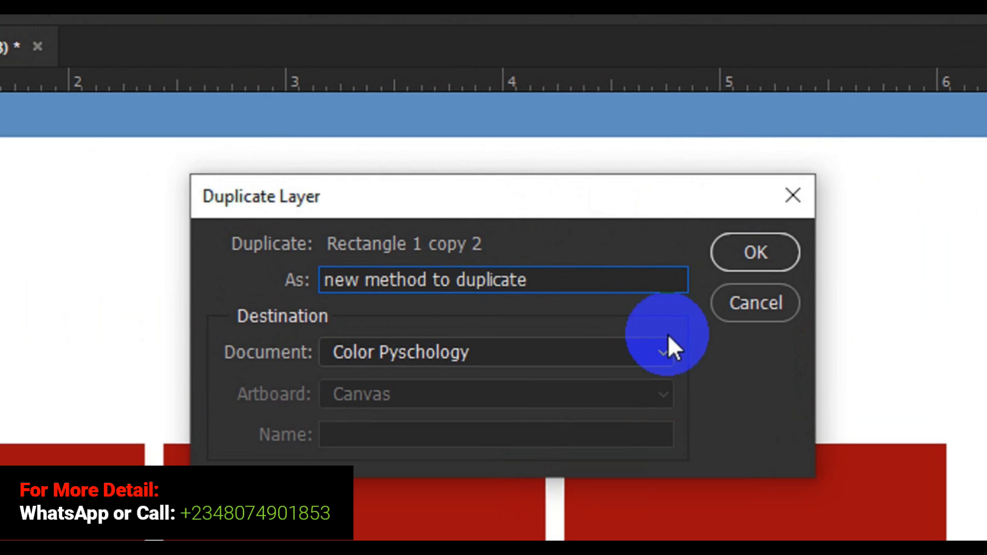
click(732, 253)
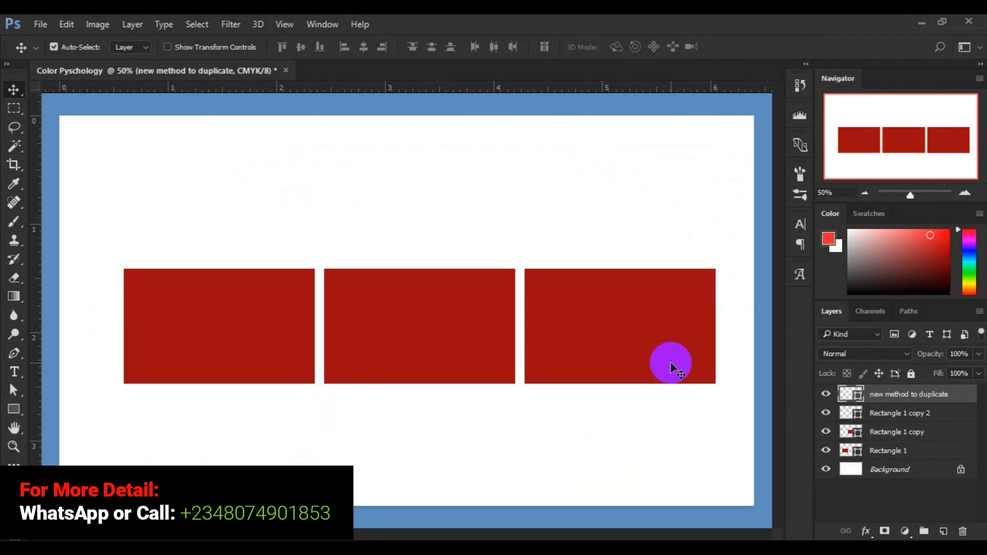
drag(659, 362, 362, 205)
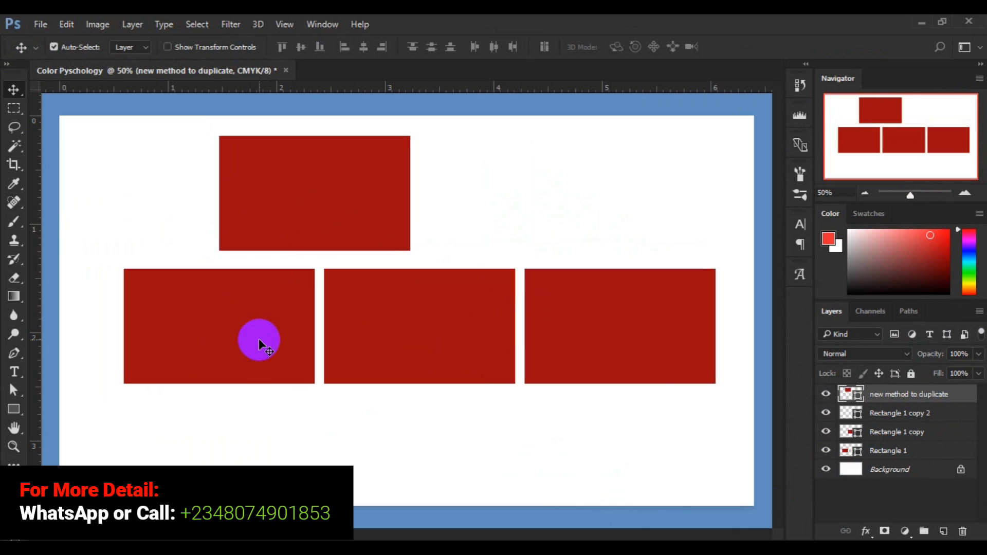
Step: Change the fill of the leftmost rectangle in the row to bright orange, hex fc9004
click(258, 344)
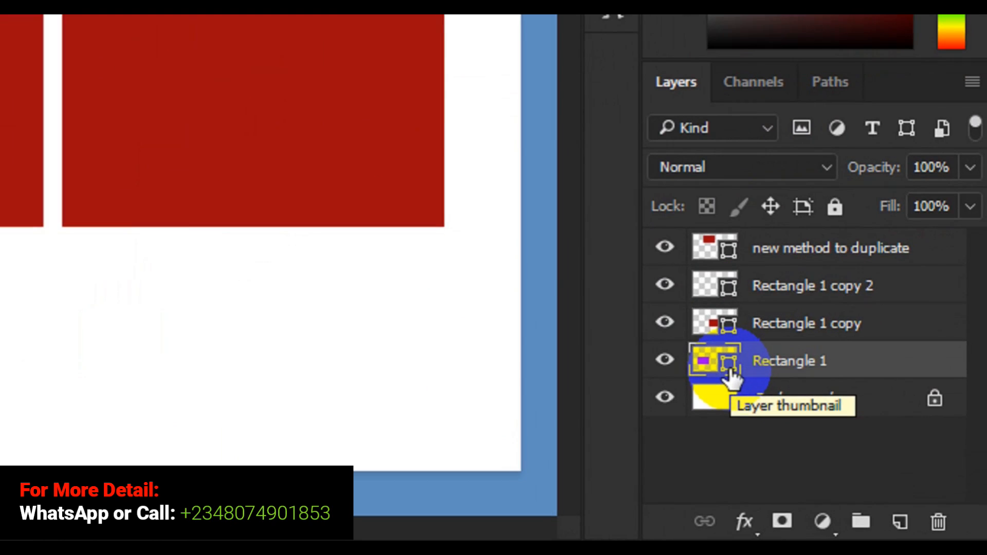
double_click(730, 370)
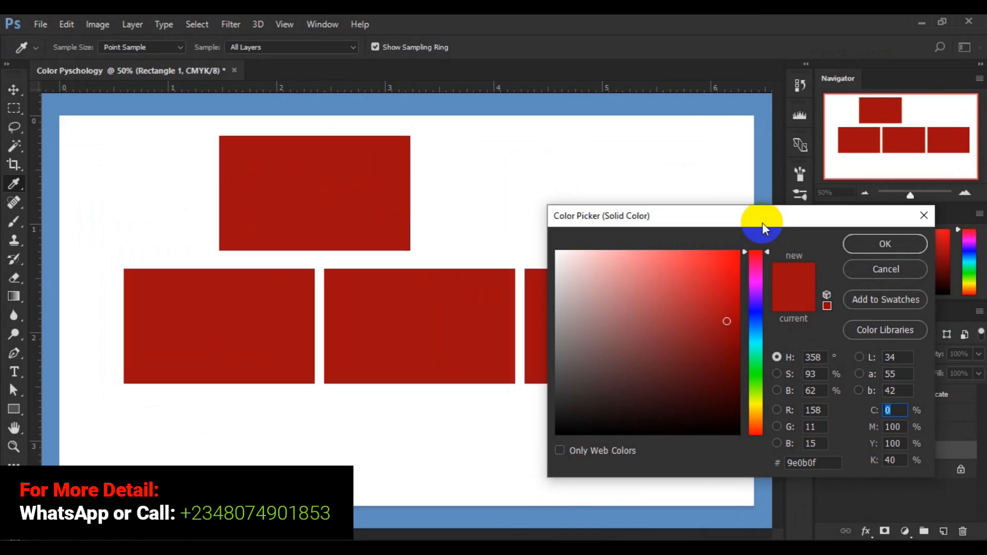
drag(763, 223, 755, 64)
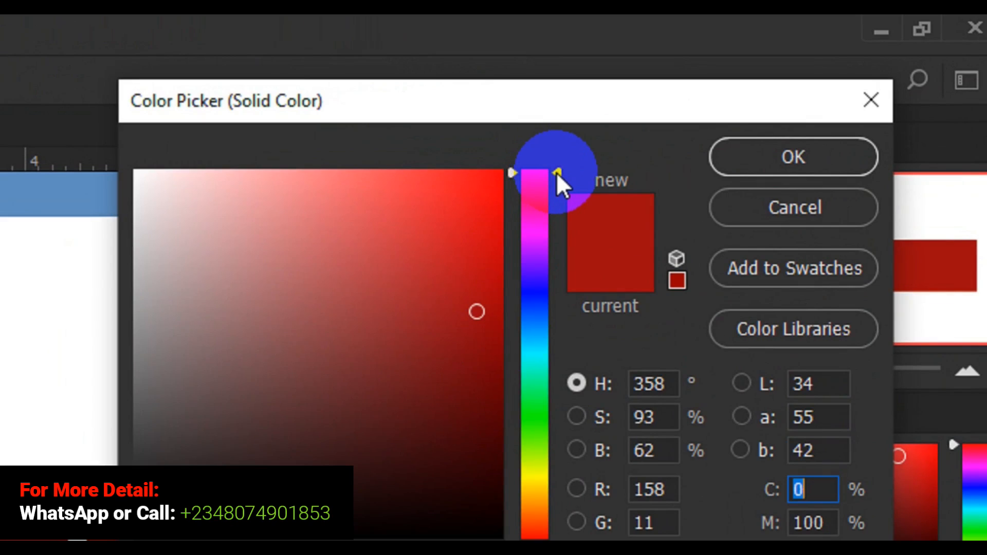
drag(556, 171, 548, 513)
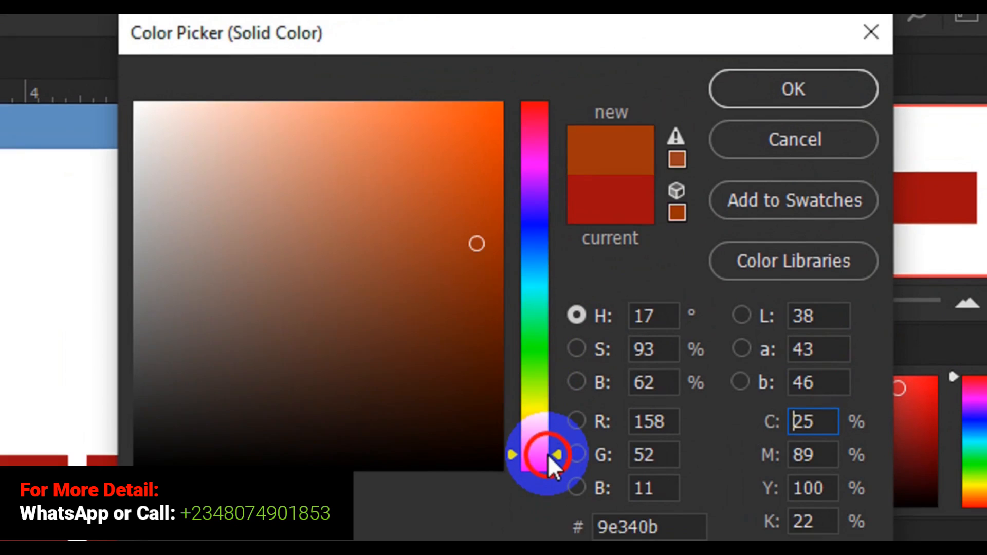
drag(548, 454, 547, 474)
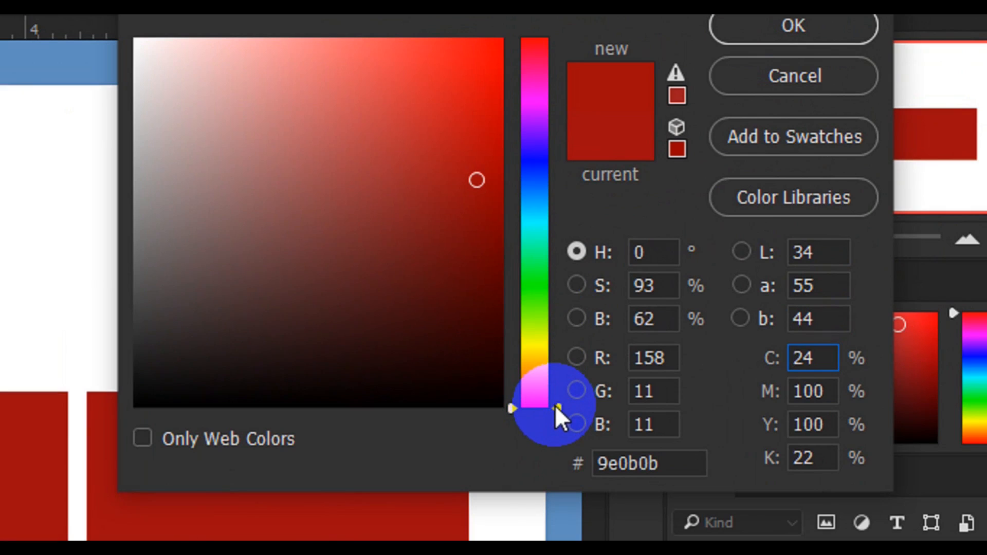
click(557, 405)
drag(557, 405, 546, 373)
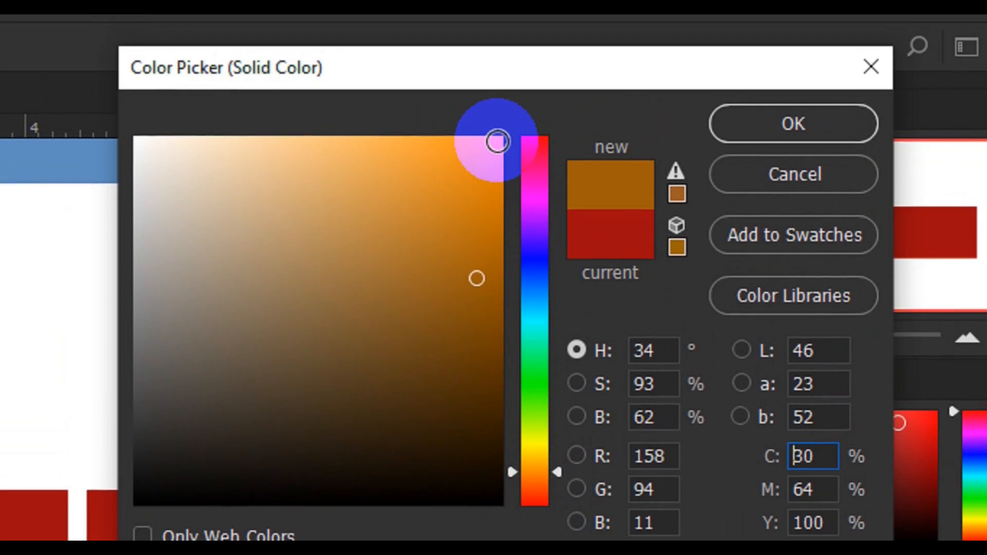
click(497, 146)
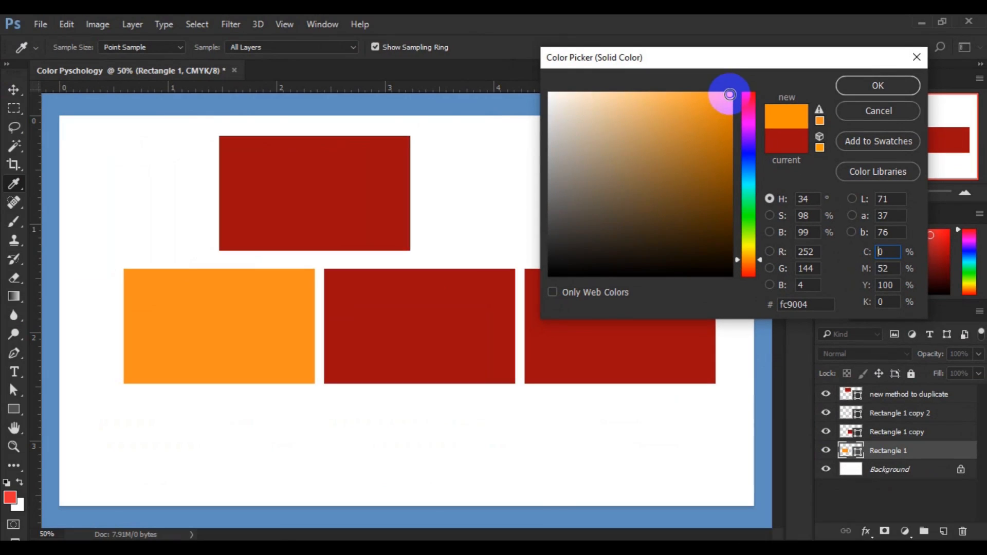
click(861, 85)
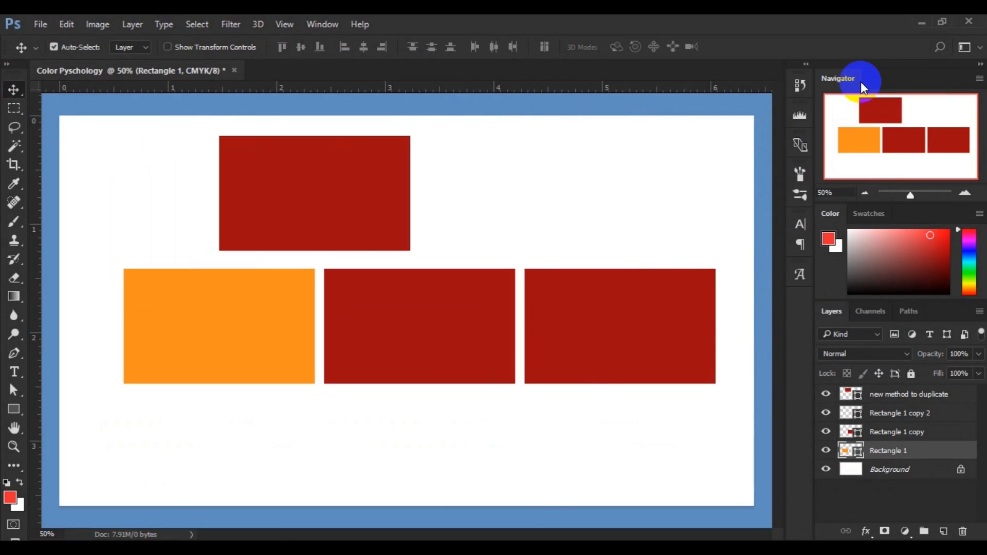
Step: Open the middle rectangle's fill color for editing and sample the orange of the leftmost rectangle for it
click(440, 309)
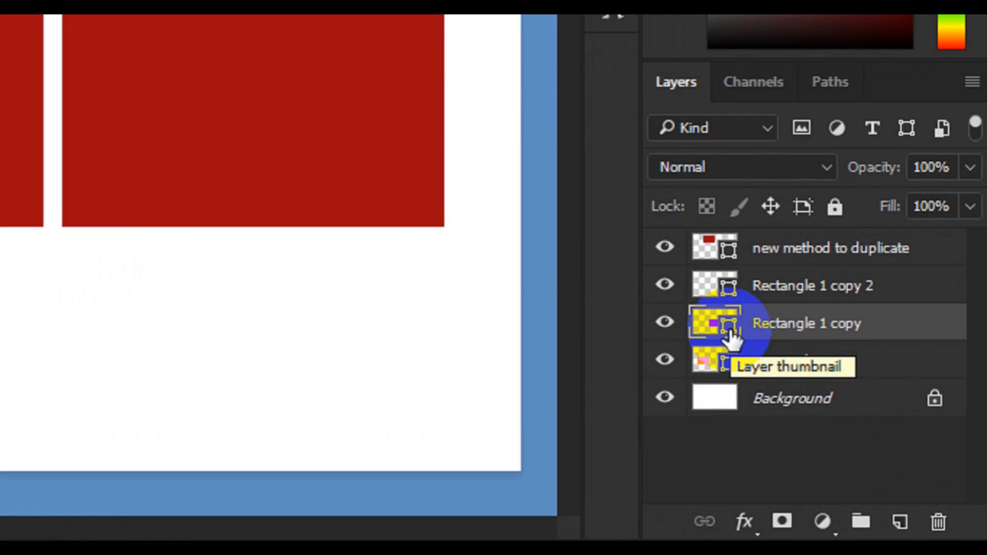
click(728, 332)
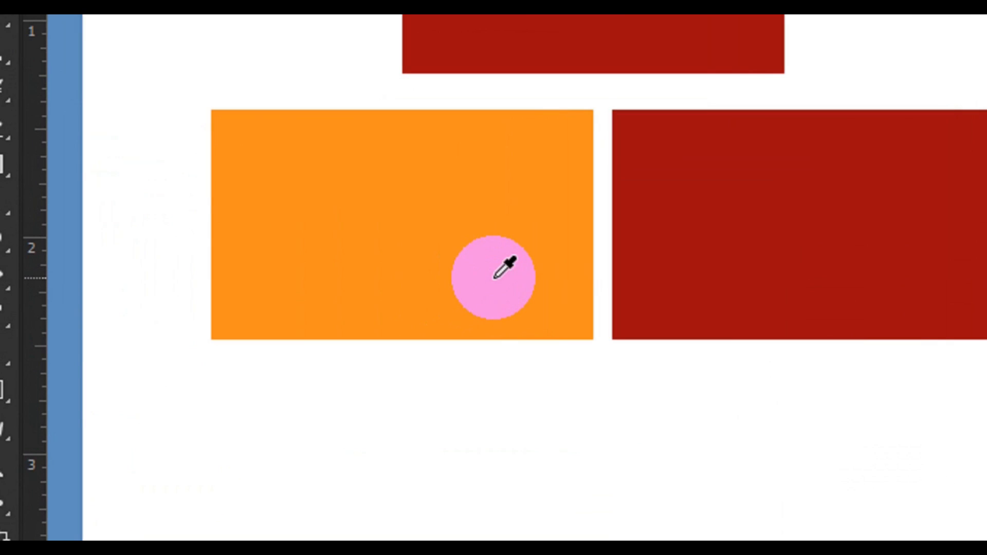
click(494, 278)
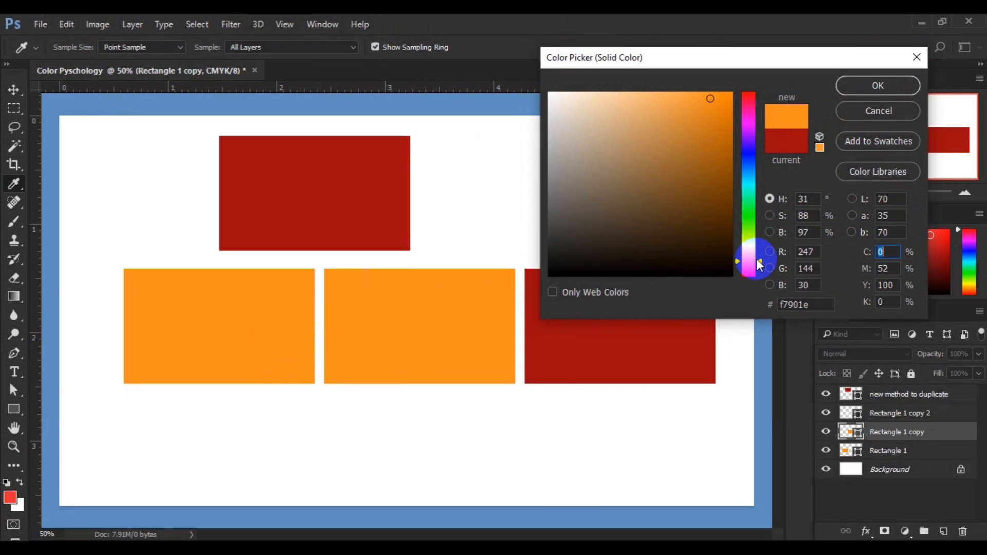
Step: Shift the middle rectangle's fill to a more saturated red-orange with hue 13, hex fa3c09
drag(760, 261, 760, 266)
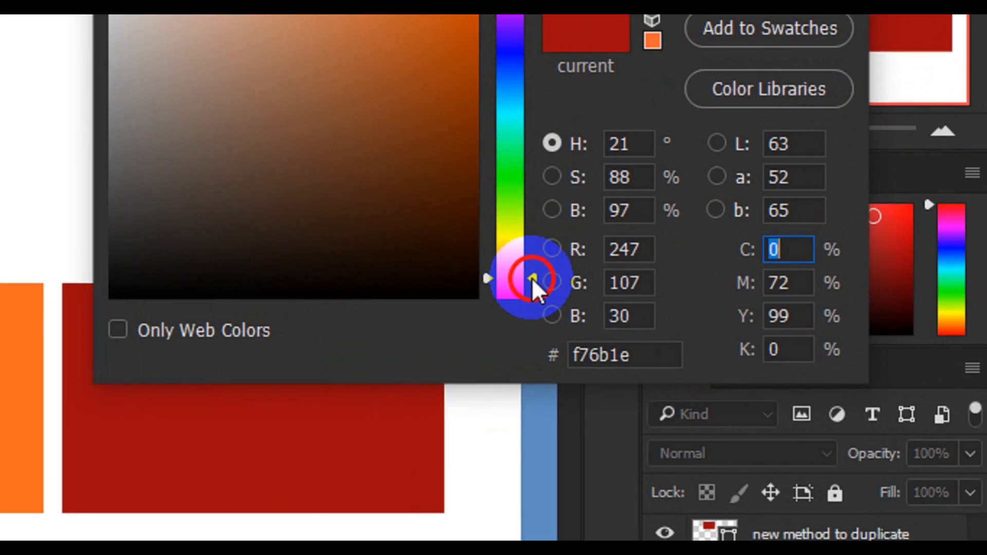
drag(532, 279, 532, 284)
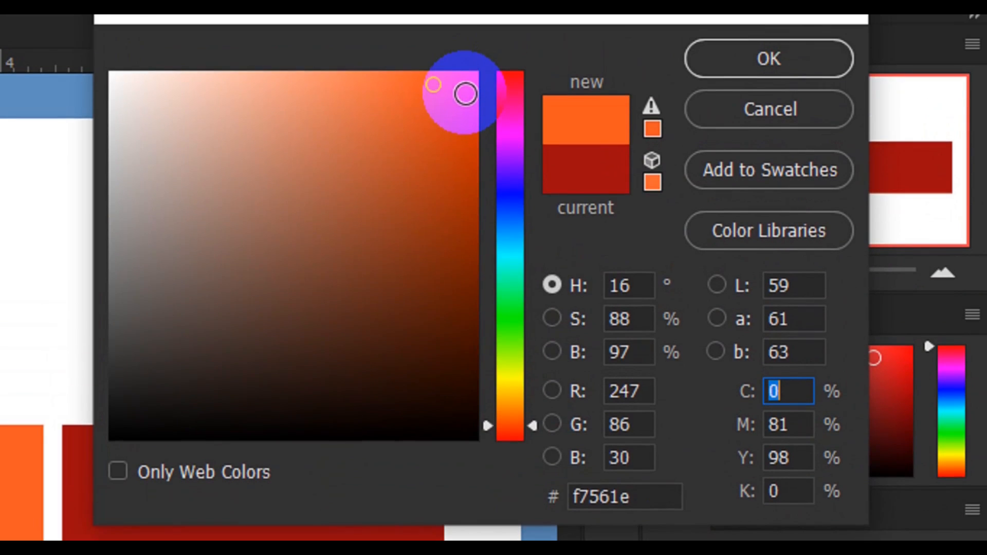
click(466, 94)
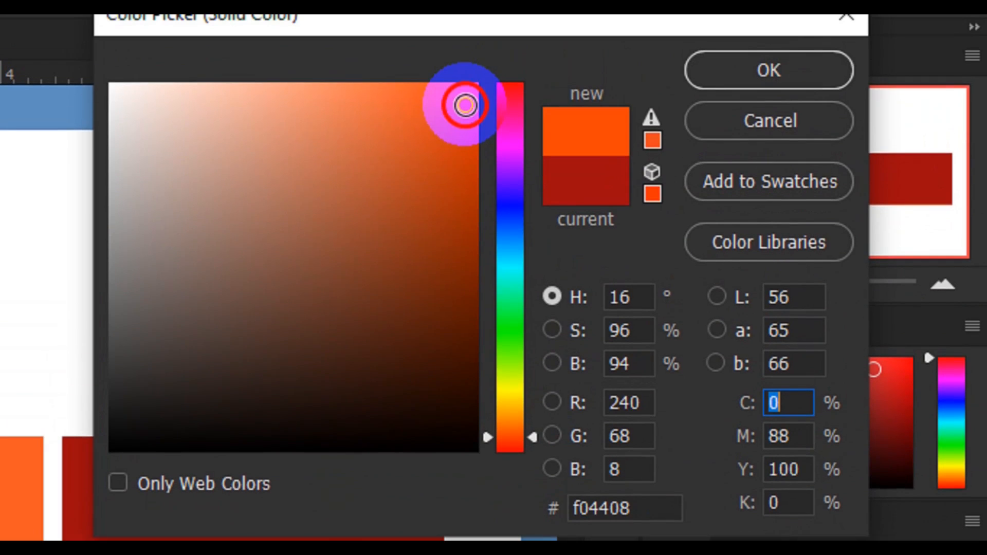
click(466, 133)
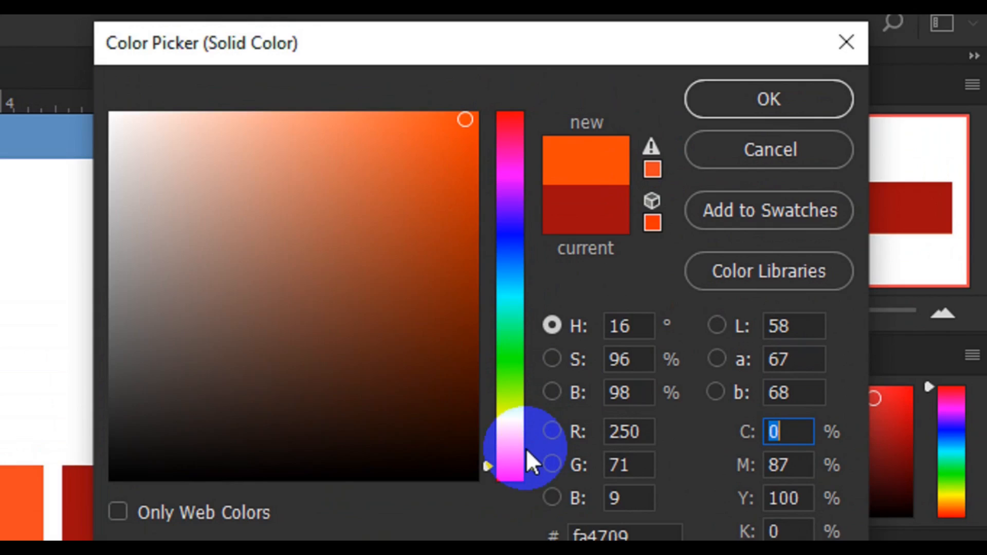
drag(528, 468, 530, 468)
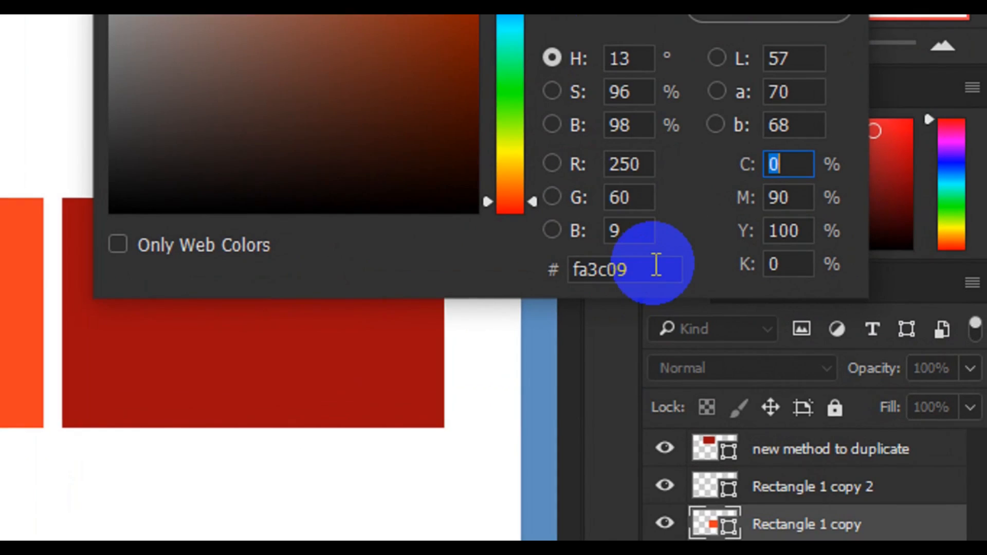
Step: Darken the middle rectangle's fill to a brown shade, hex 8e2205, and select its hex code
drag(656, 265, 569, 266)
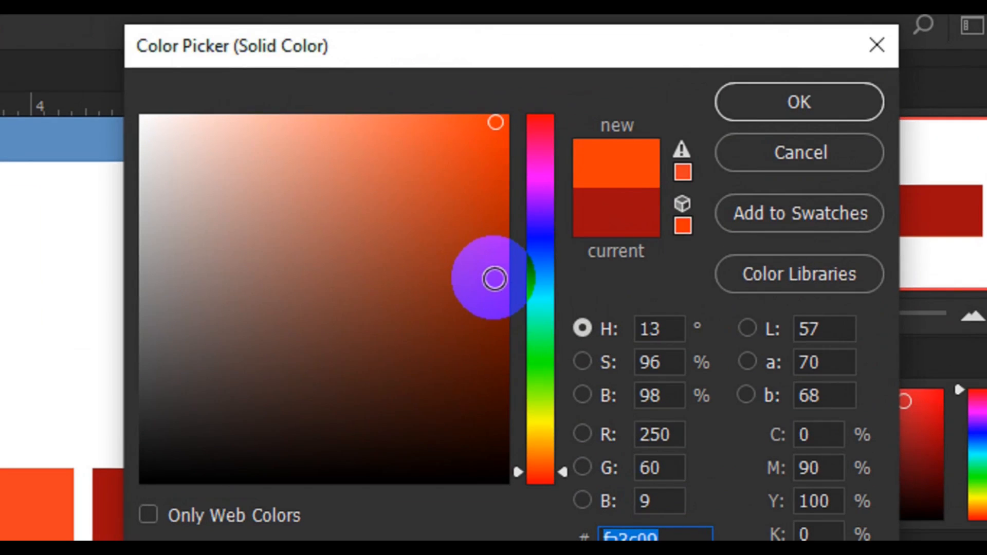
click(496, 279)
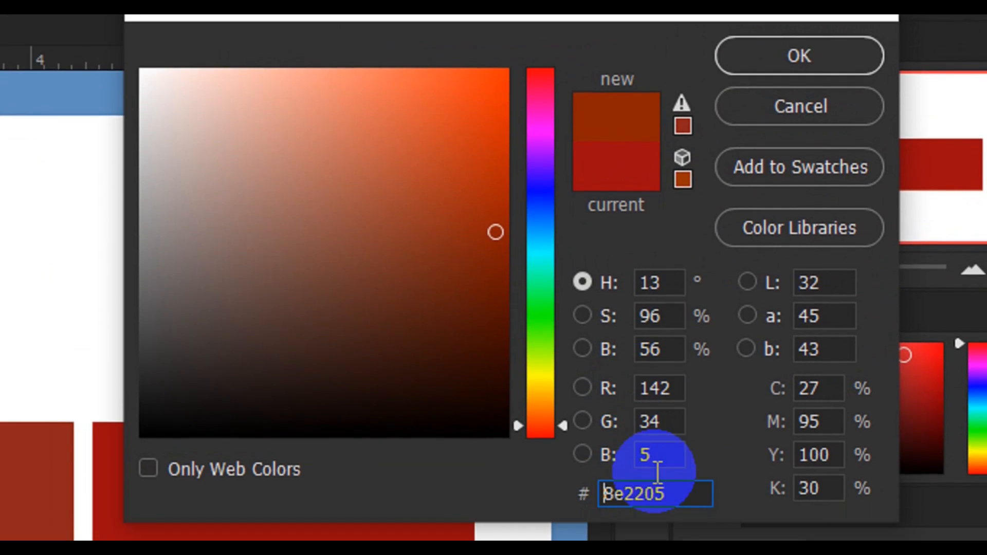
drag(669, 460, 605, 453)
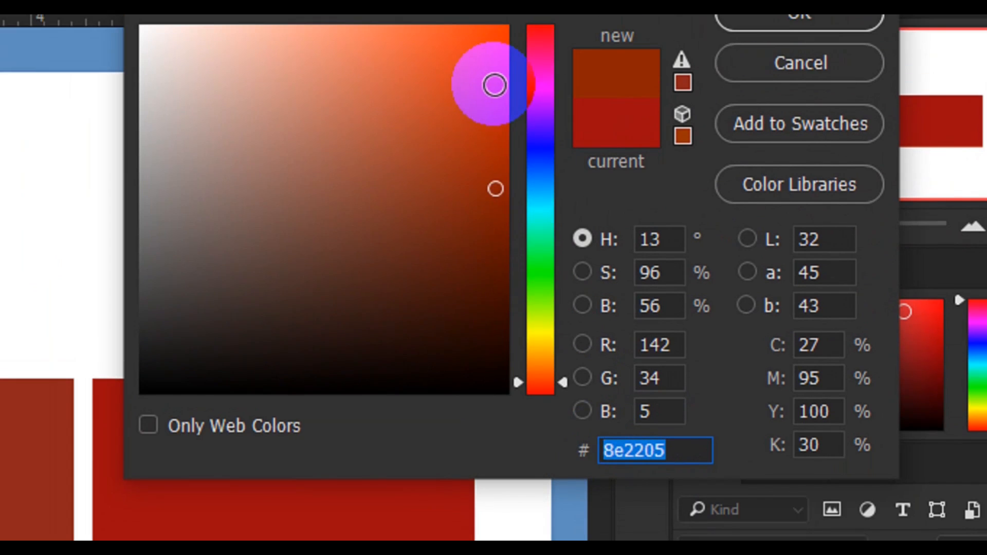
Step: Set the middle rectangle's fill to red-orange, hex d7360b, copy the hex code and apply the color
click(490, 109)
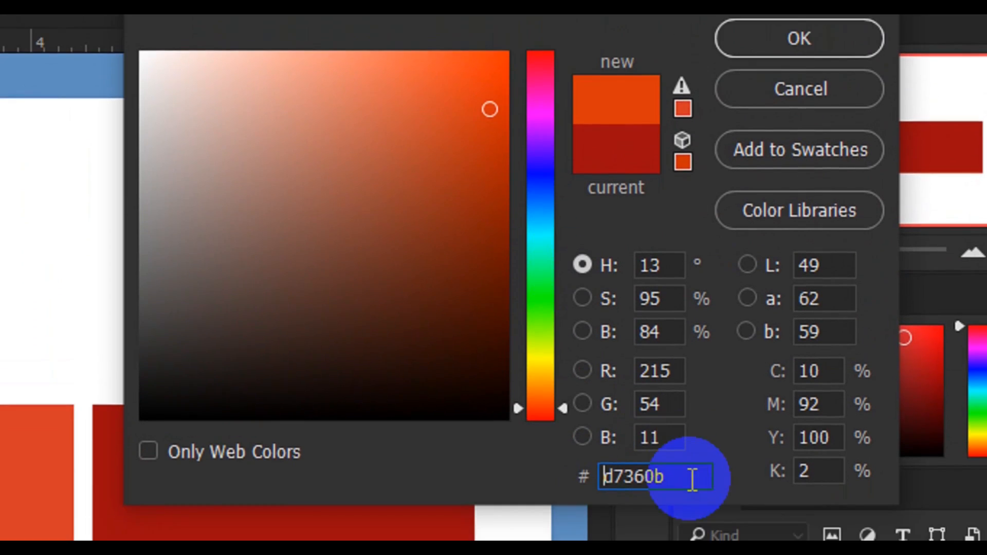
double_click(645, 513)
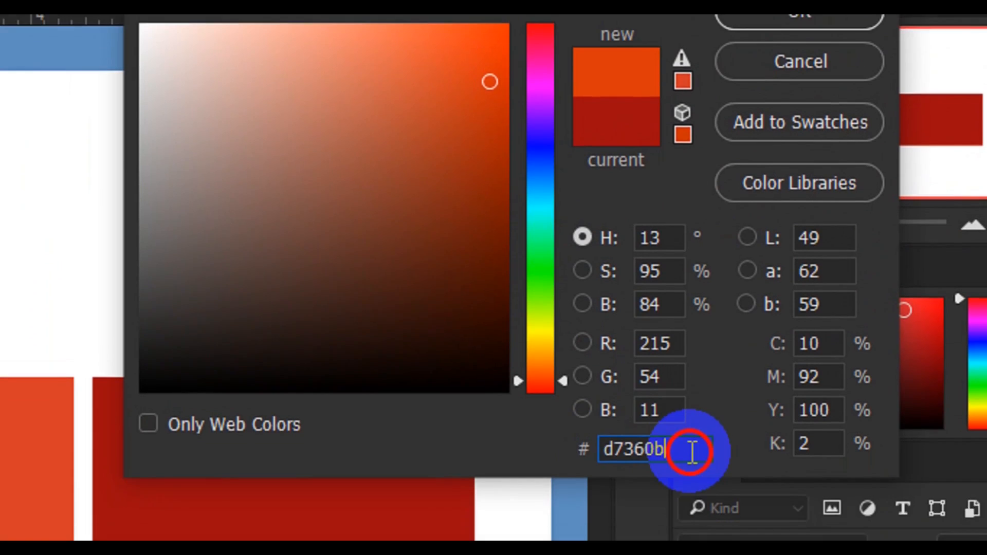
drag(644, 434, 602, 438)
key(ctrl+c)
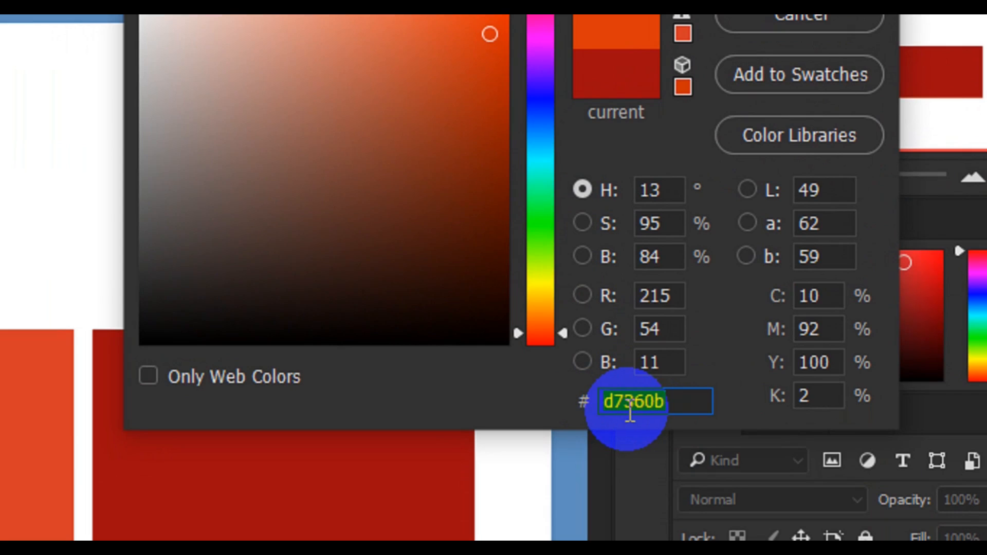
right_click(628, 406)
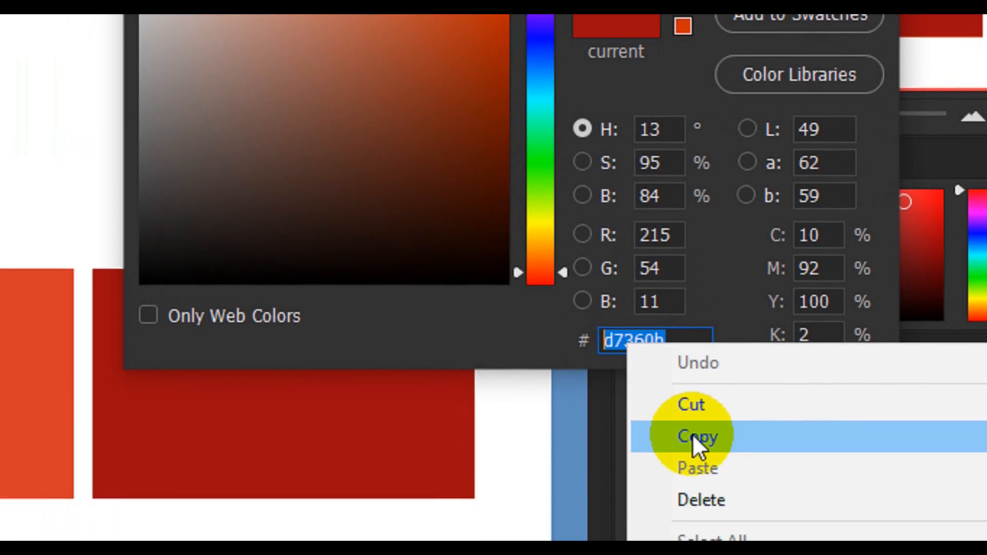
click(692, 496)
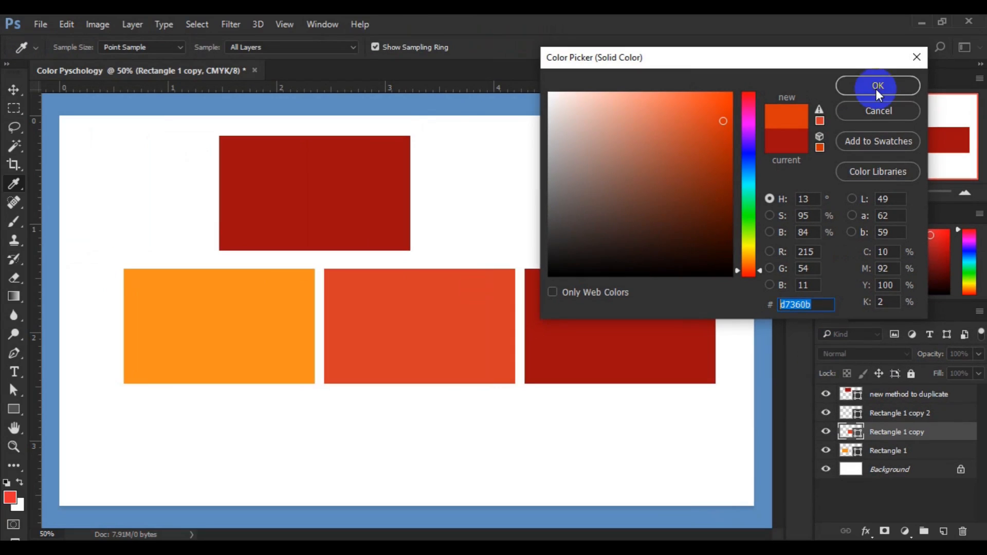
click(878, 88)
Step: Replace the fill hex code of the rectangle above the row with the copied d7360b and apply it
key(v)
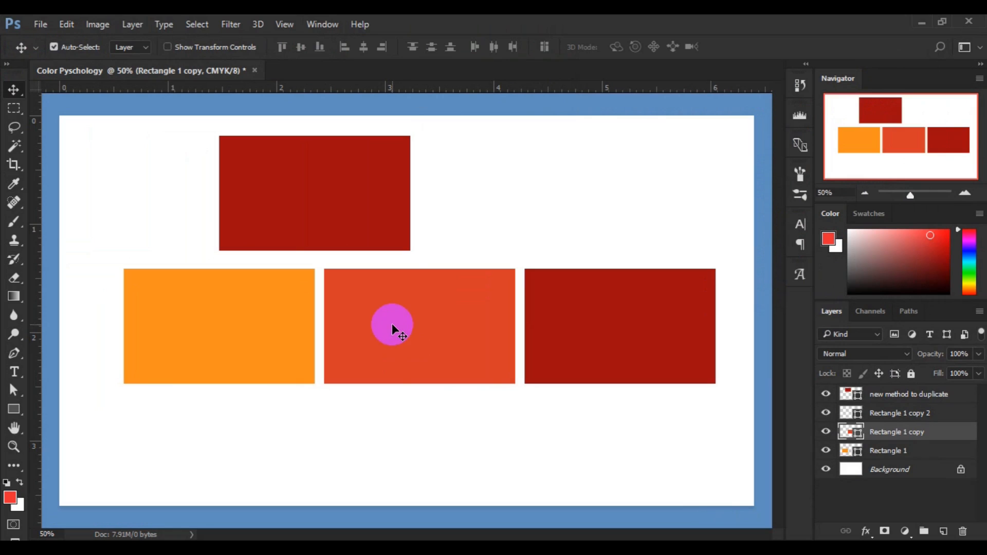
click(347, 205)
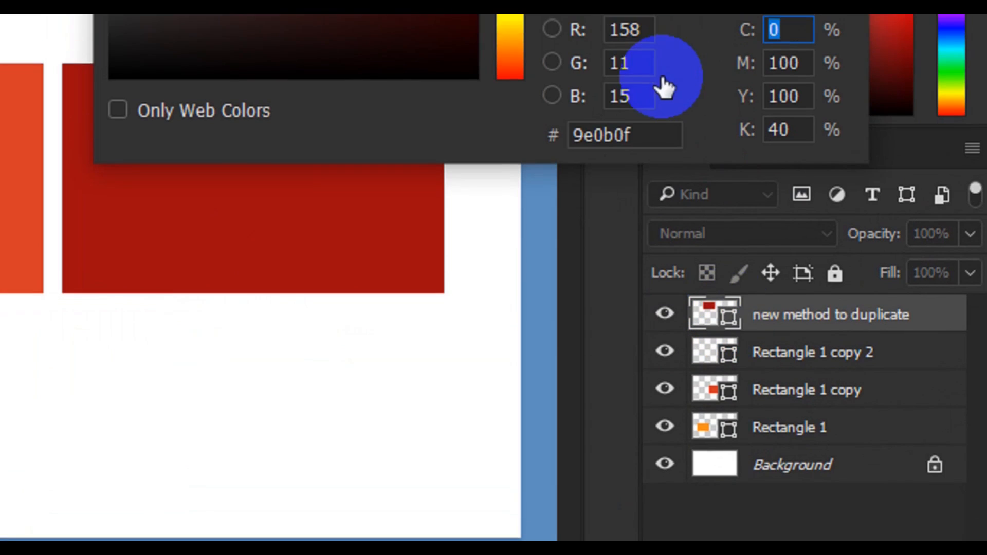
drag(650, 147, 573, 148)
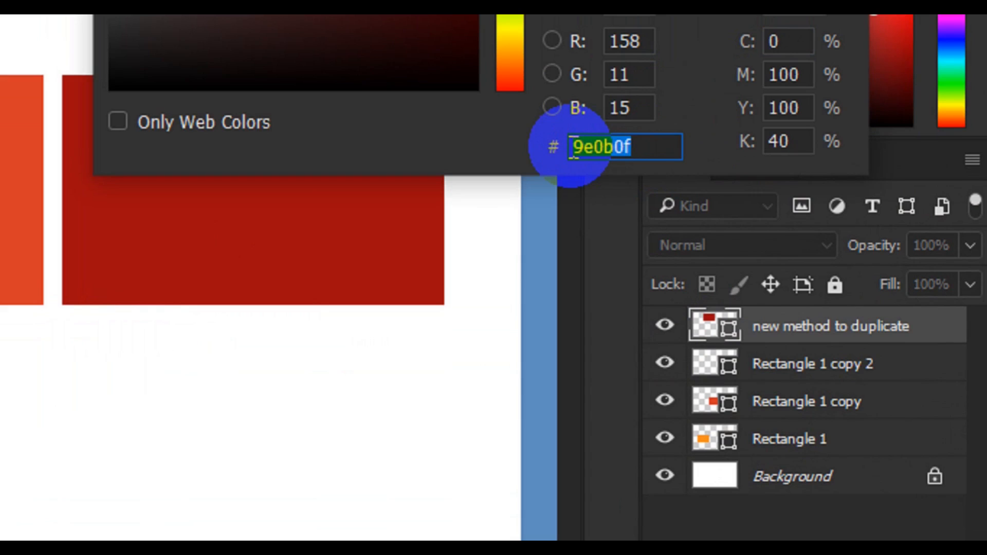
key(BackSpace)
click(573, 147)
right_click(573, 147)
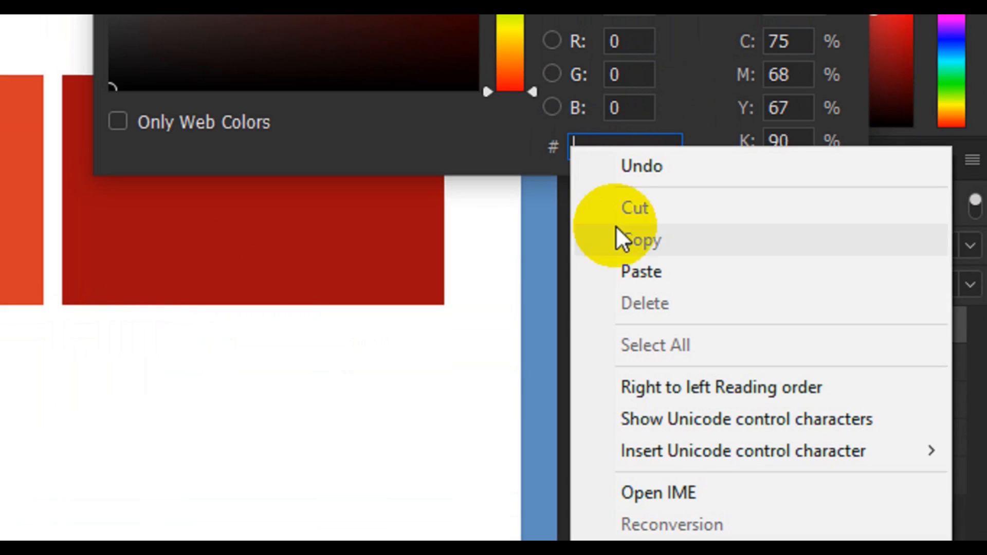
click(624, 269)
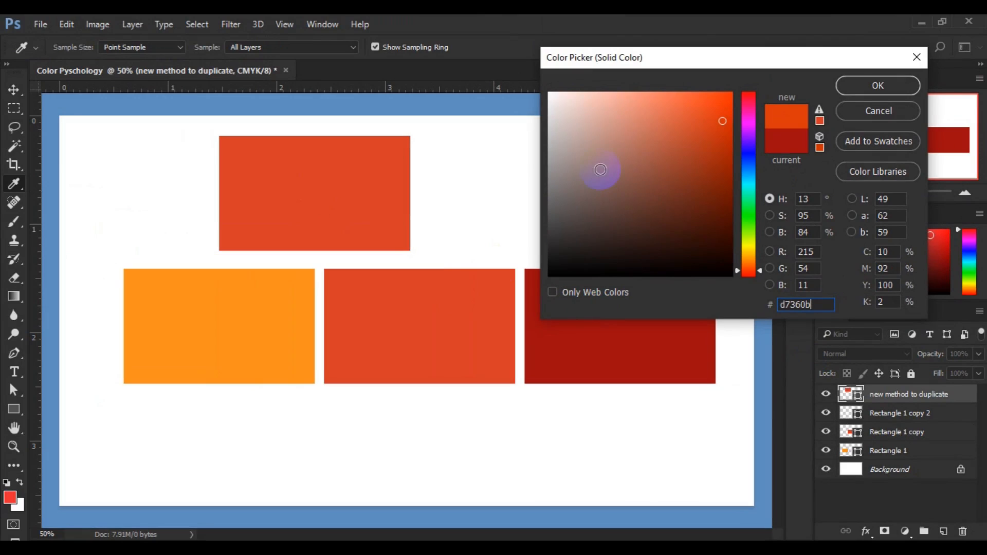
click(880, 85)
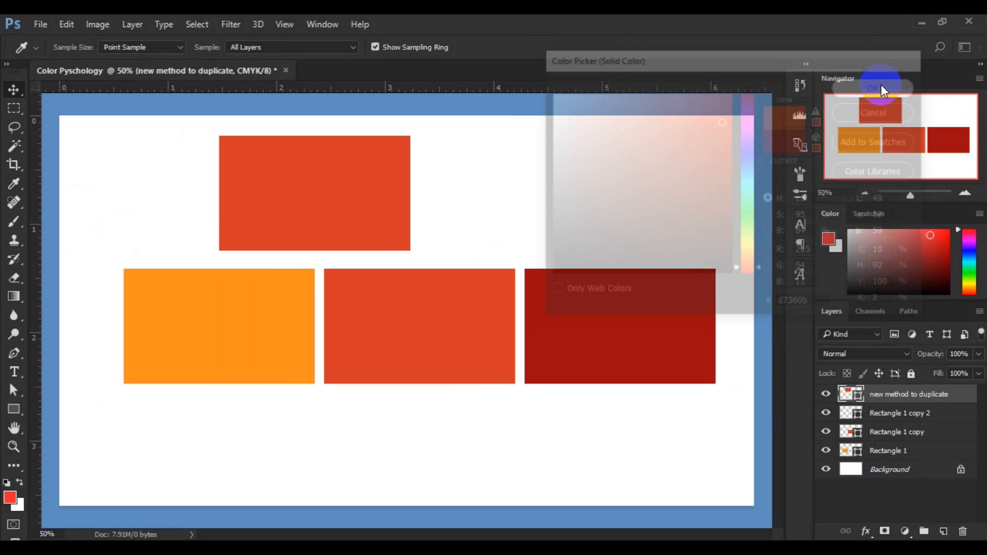